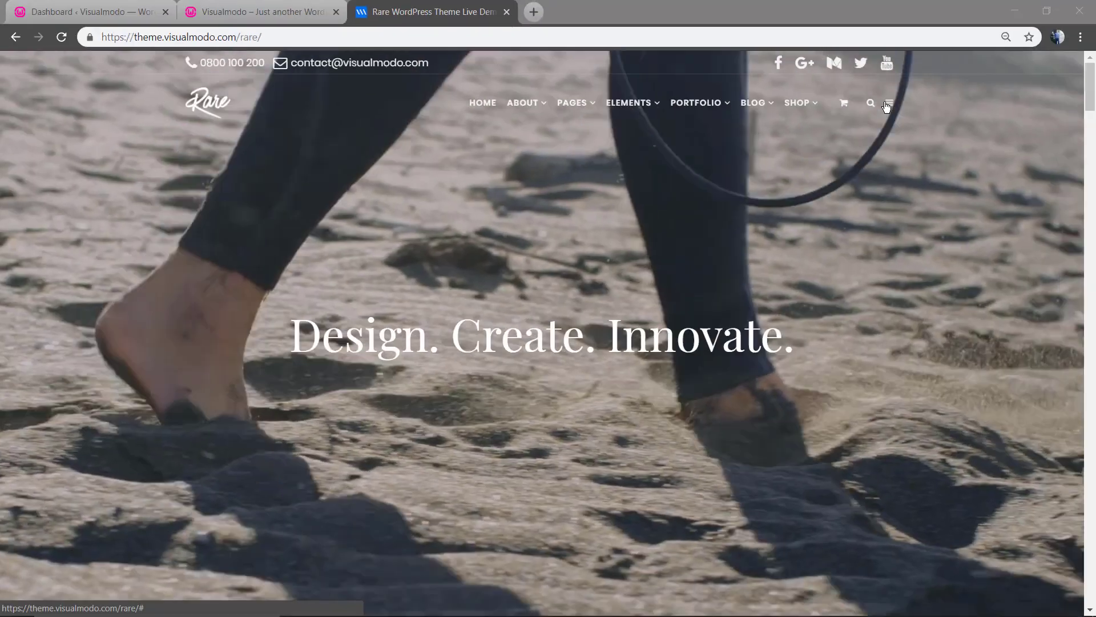
- Open the Rare demo's side navigation panel, scroll through it, then close it
left_click(887, 106)
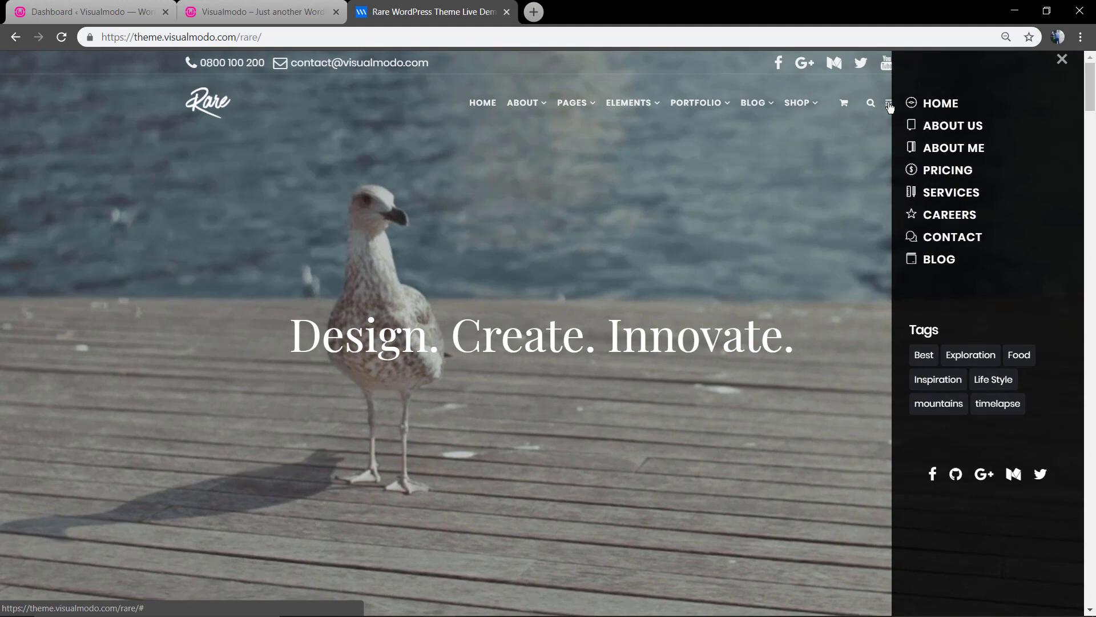
scroll(814, 349, "down", 4)
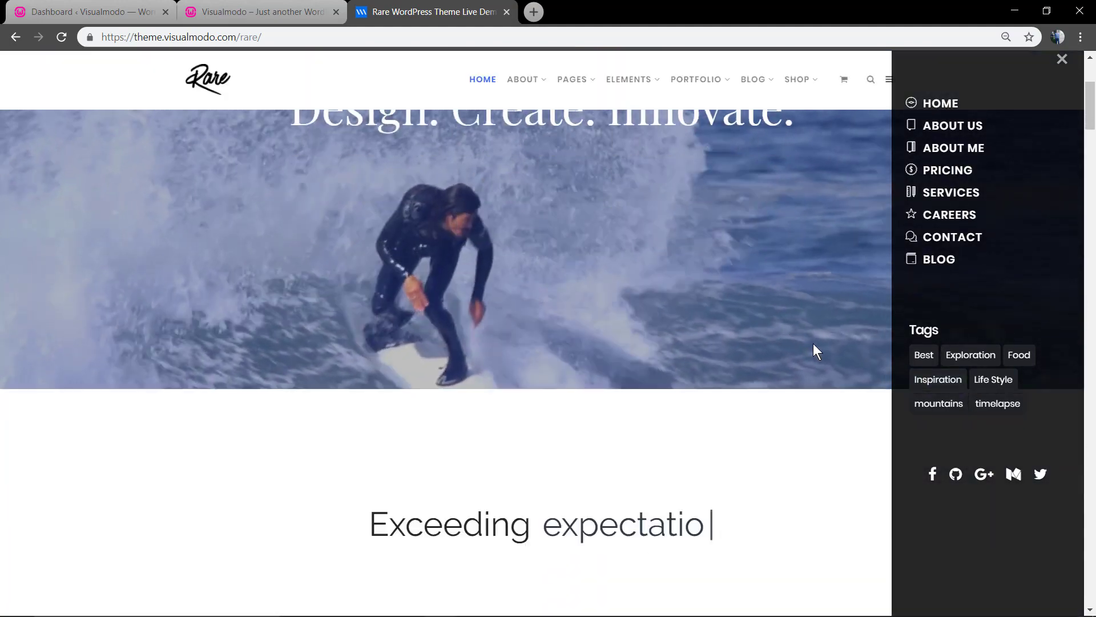
scroll(815, 344, "down", 14)
scroll(818, 344, "up", 17)
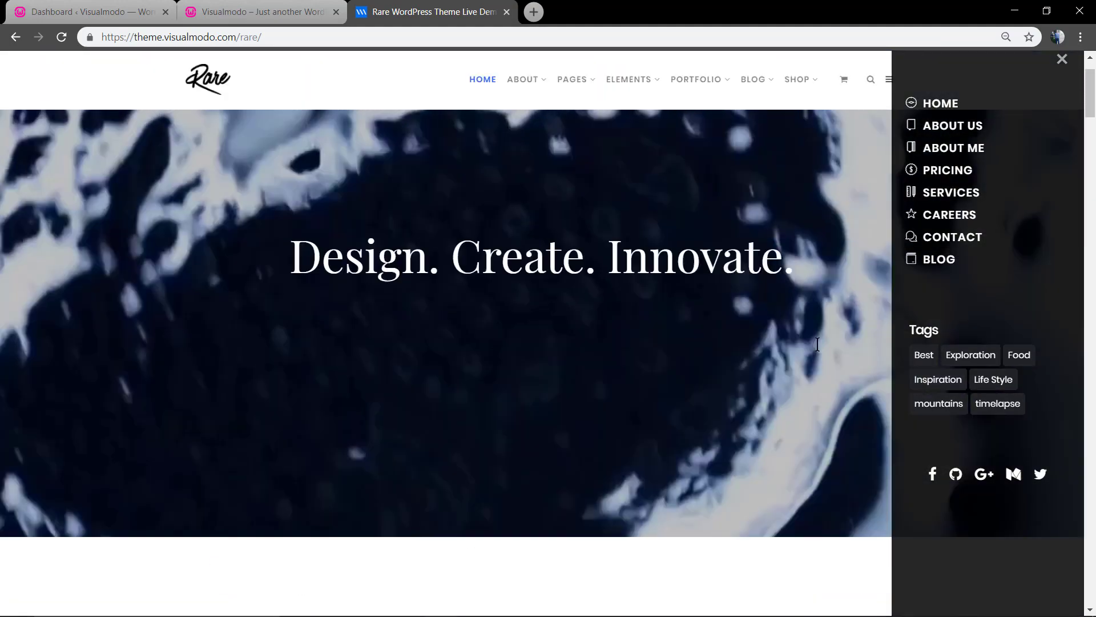
scroll(818, 344, "up", 2)
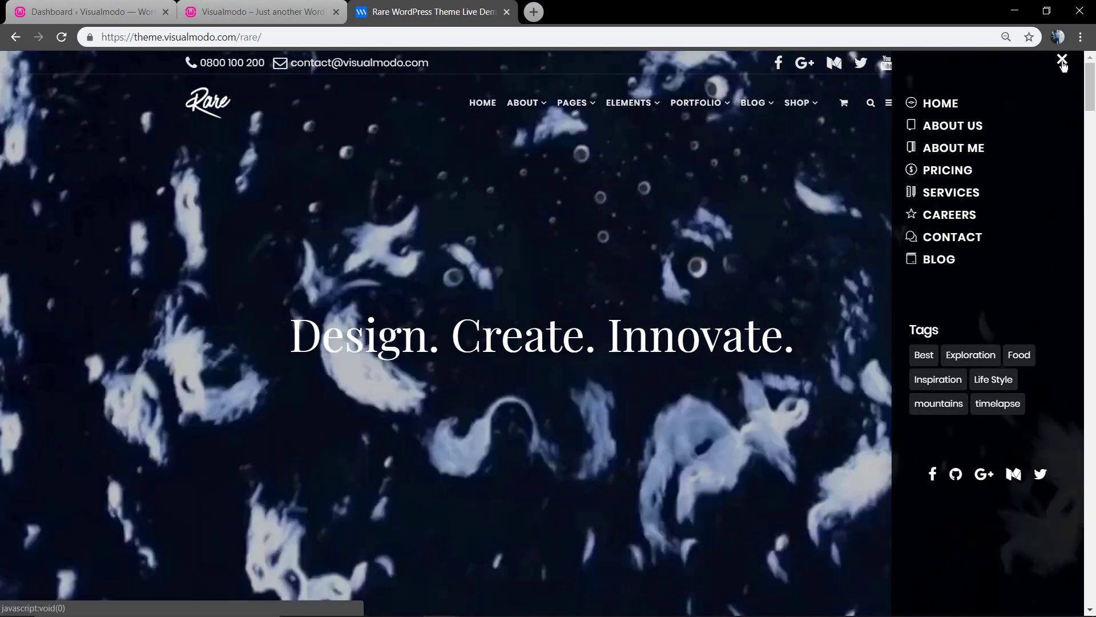
left_click(1063, 63)
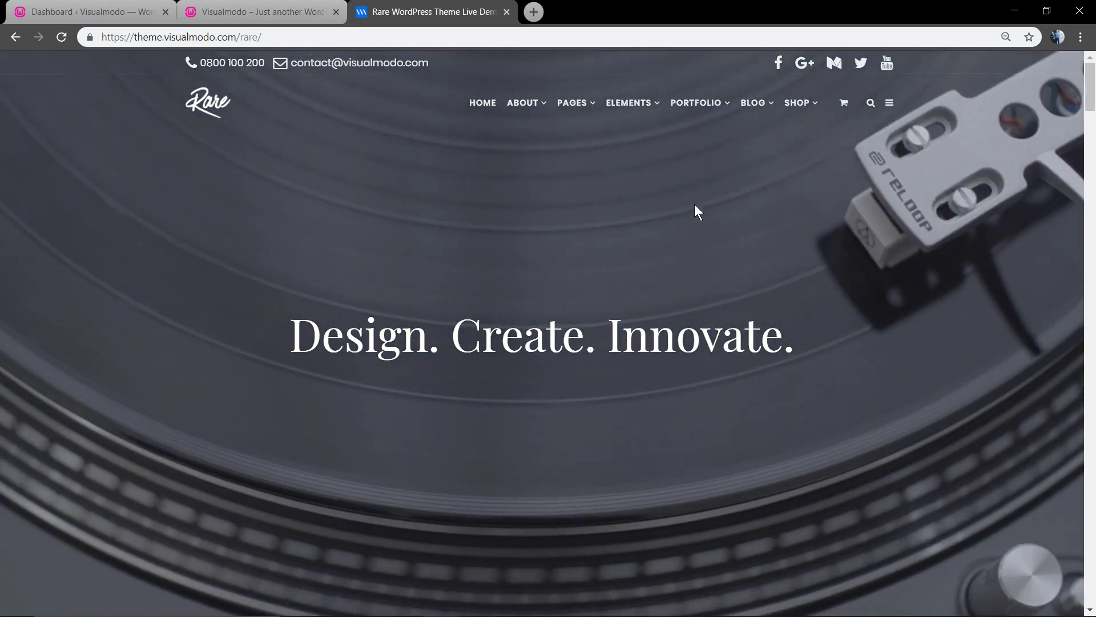
- Preview the Peak demo's fullscreen menu in a new tab, then return to the Rare demo tab
left_click(533, 12)
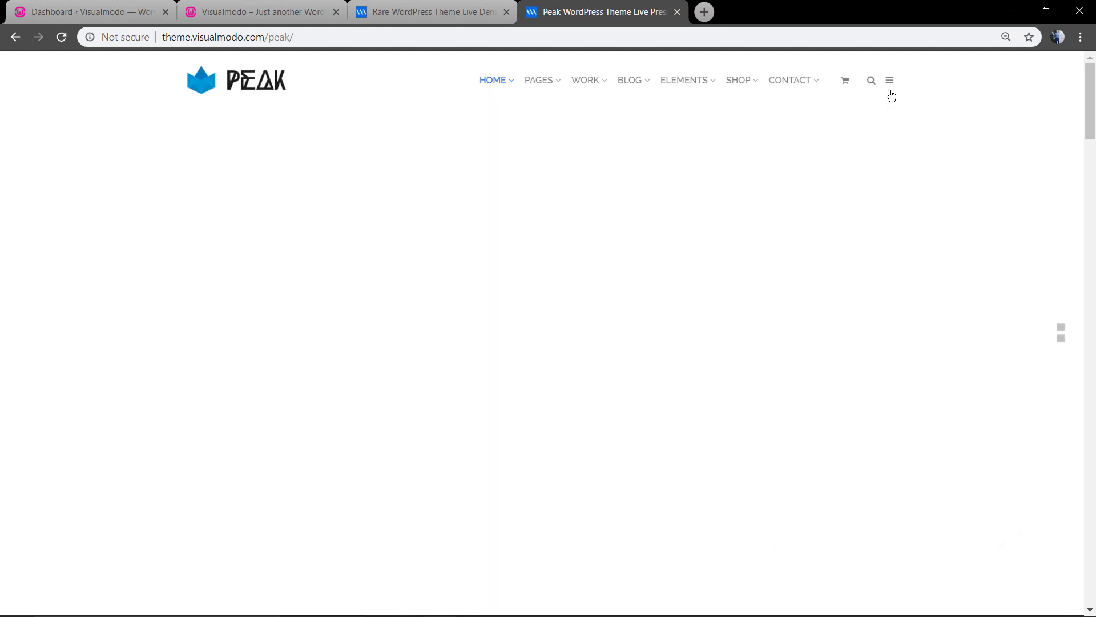
left_click(890, 81)
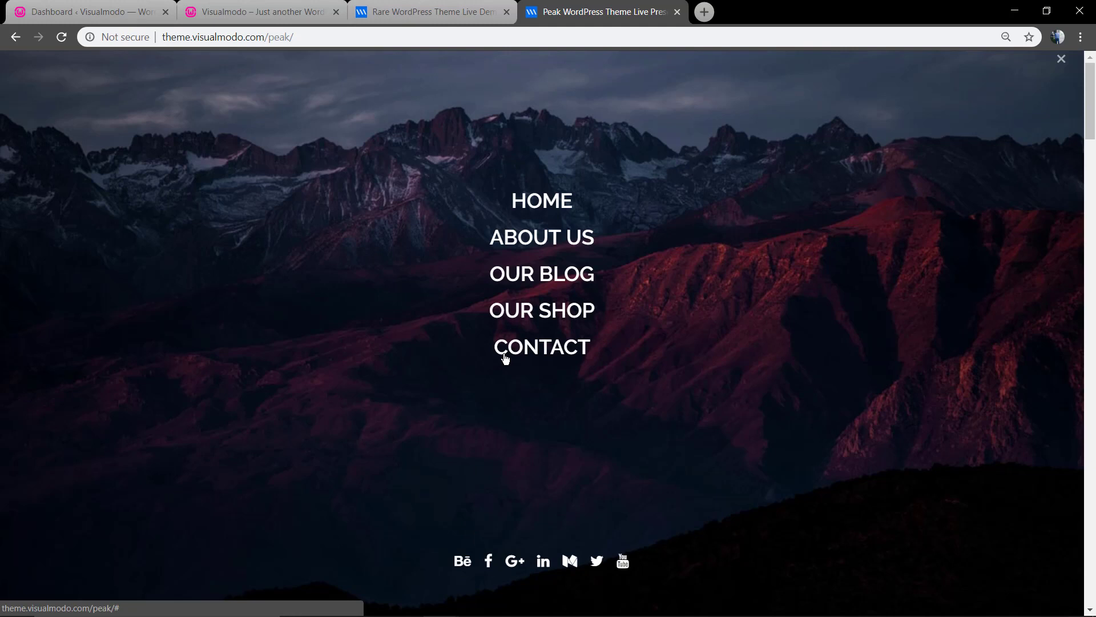
left_click(1063, 58)
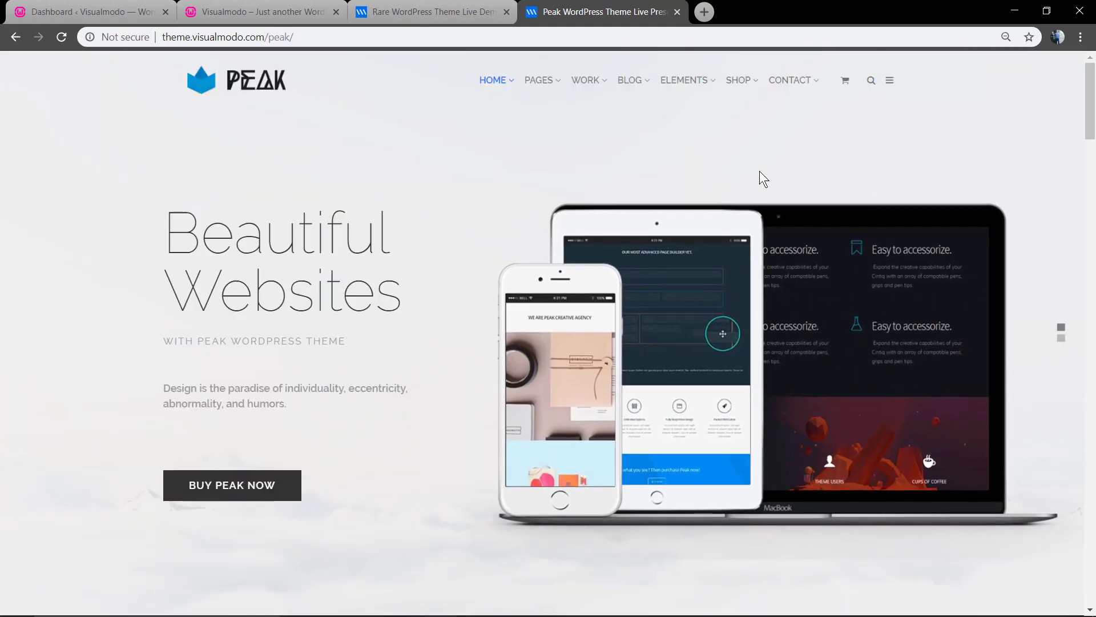
left_click(422, 16)
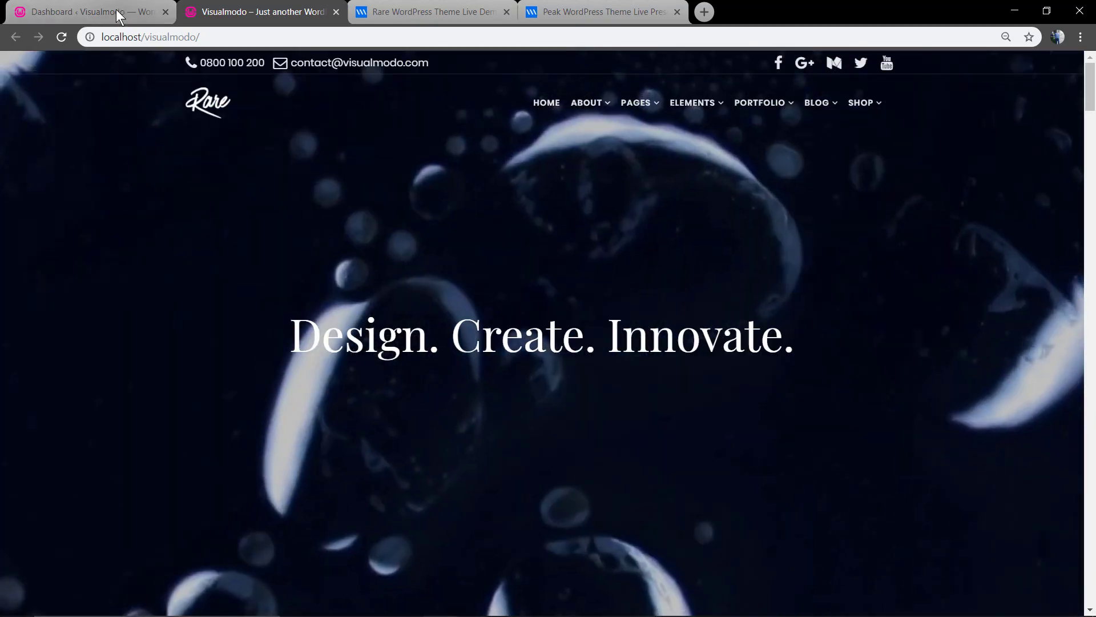
- From the WordPress dashboard, open Visualmodo > Theme Options for the Rare theme
left_click(118, 14)
mouse_move(62, 167)
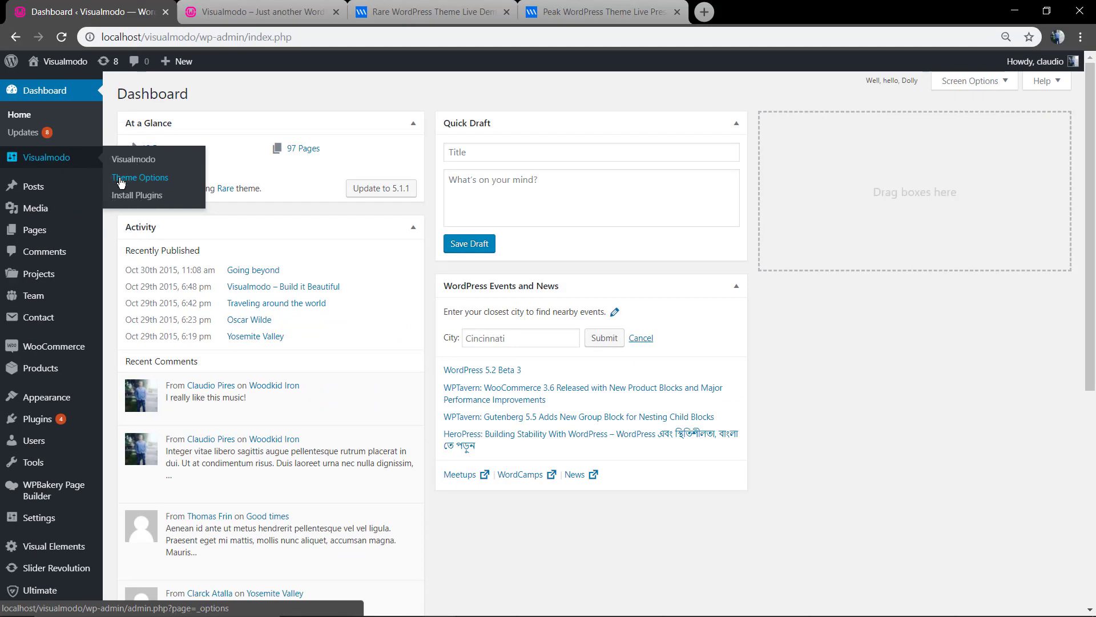
left_click(121, 180)
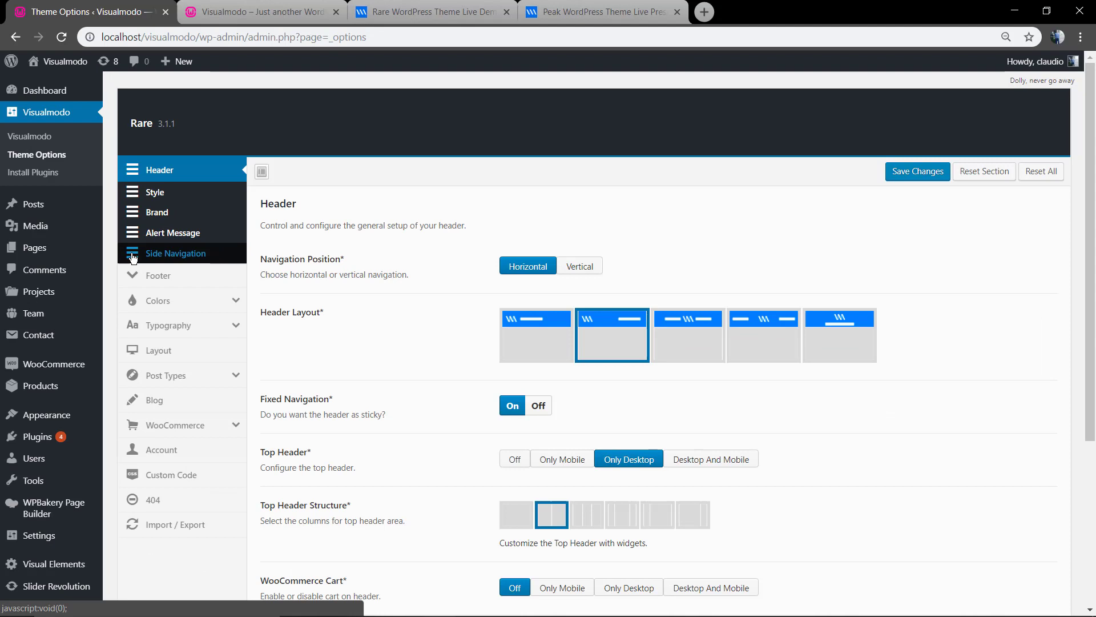
- Set Side Navigation to Overlay with the 'For Dark Background Colors' scheme
left_click(133, 259)
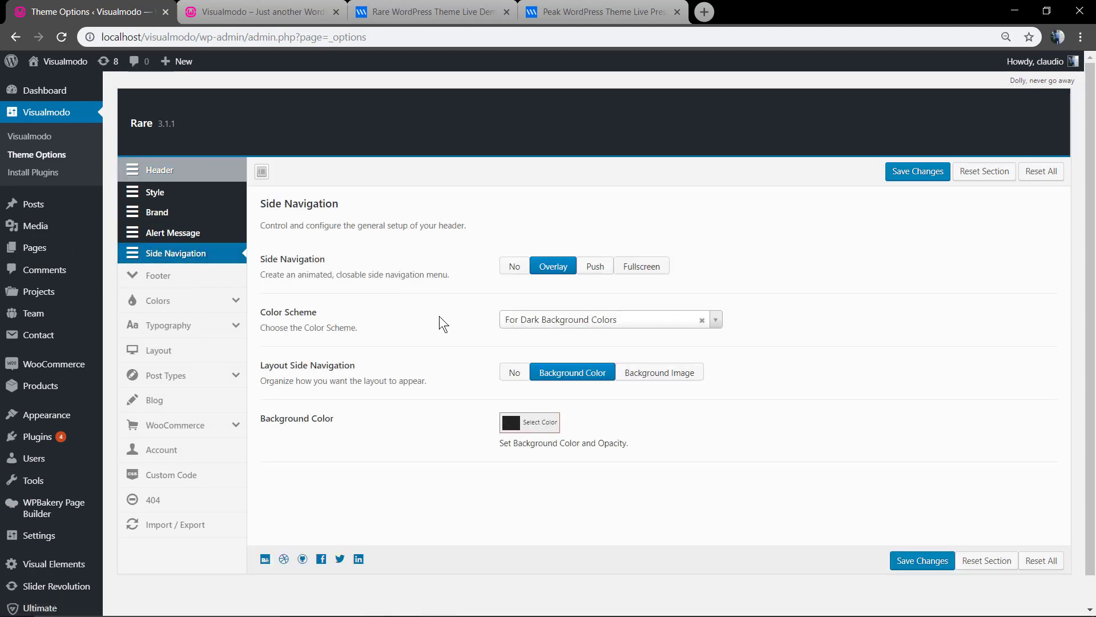
left_click(514, 269)
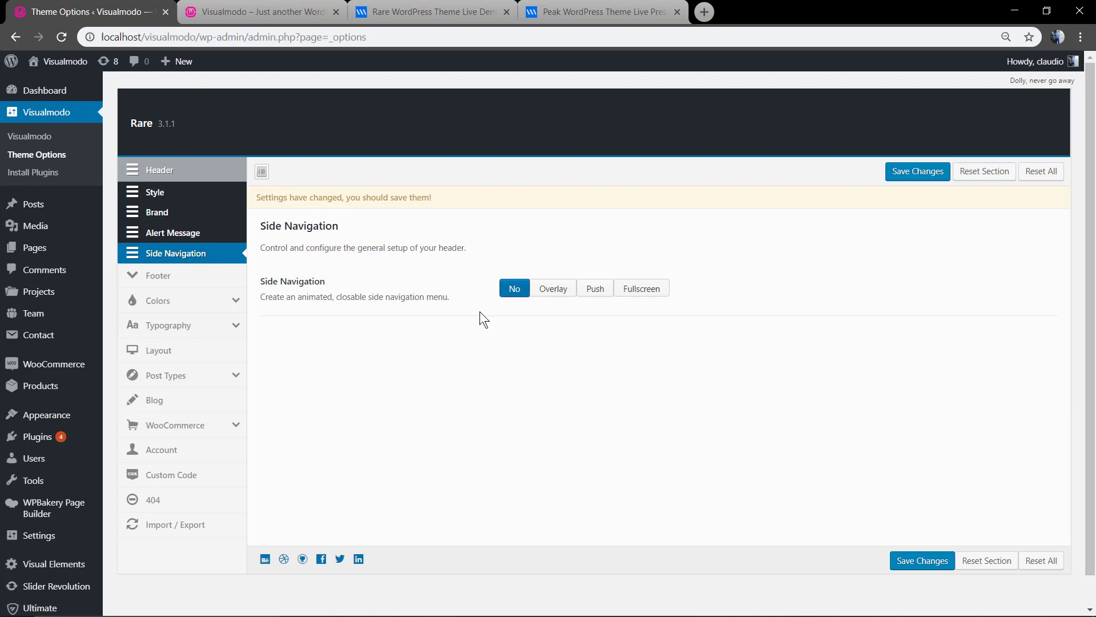
left_click(555, 288)
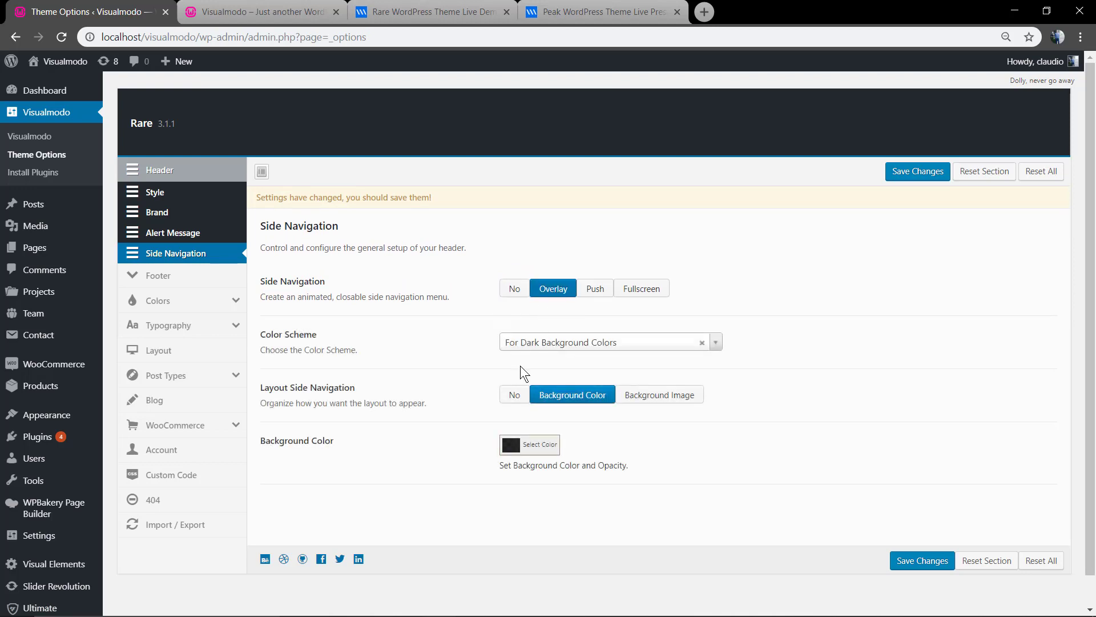
left_click(547, 342)
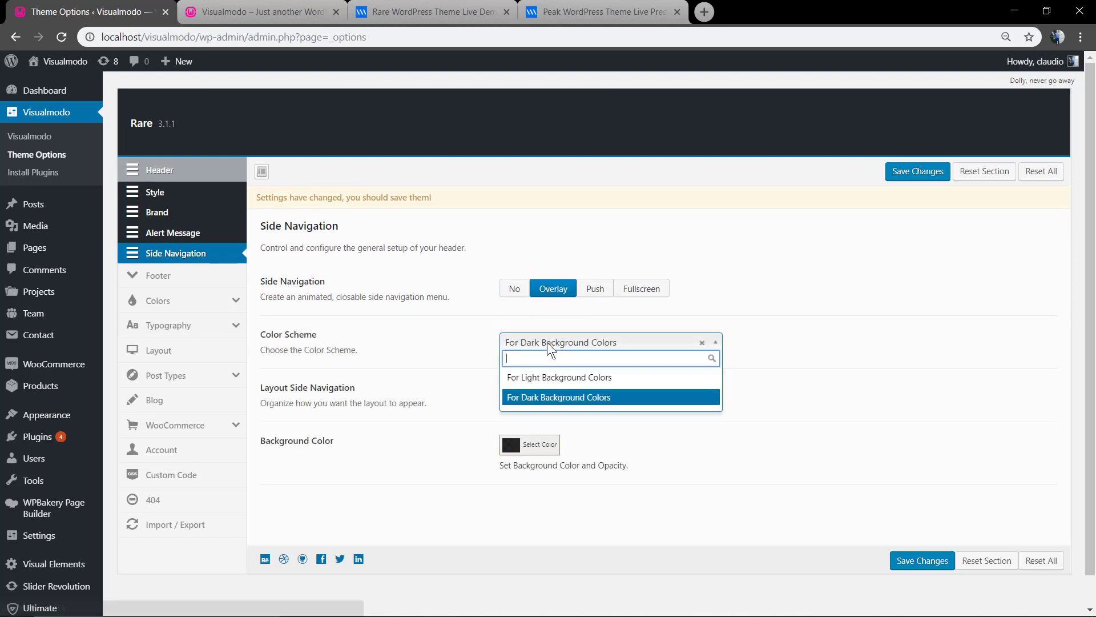
left_click(531, 398)
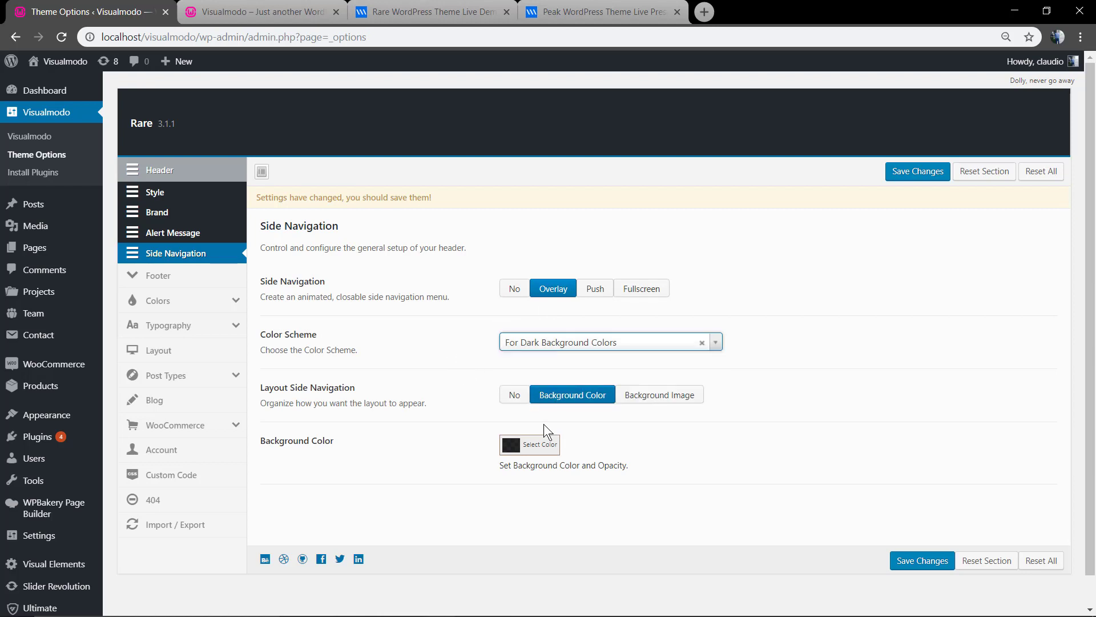
- Set the side navigation background to rgba(0, 0, 0, 0.86) and save the changes
left_click(521, 444)
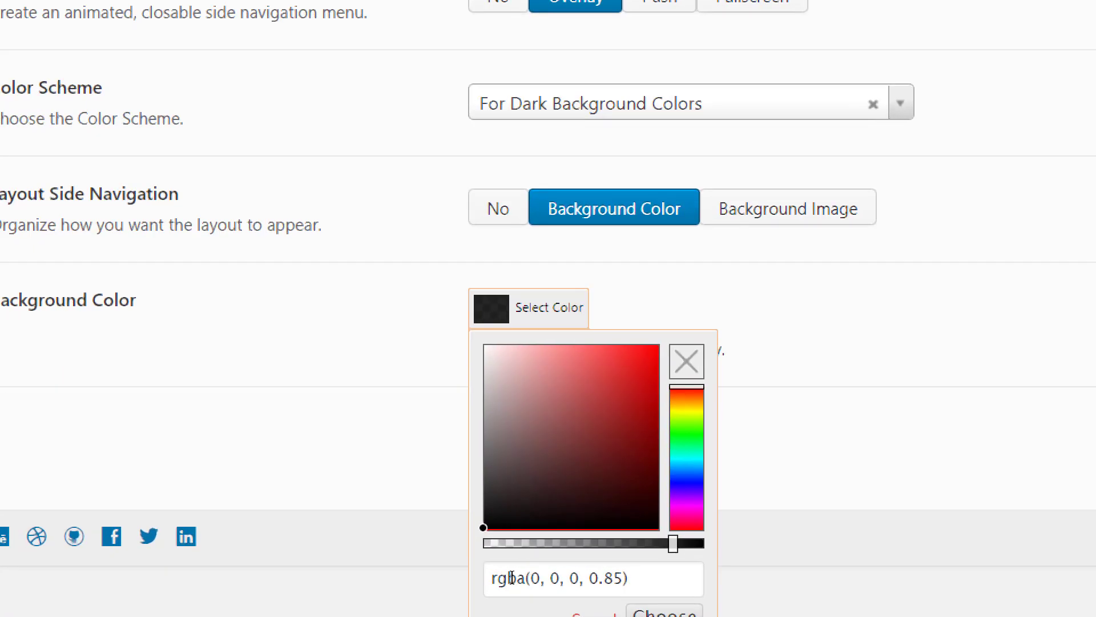
mouse_move(491, 578)
left_mouse_down()
mouse_move(627, 578)
mouse_move(493, 578)
left_mouse_up()
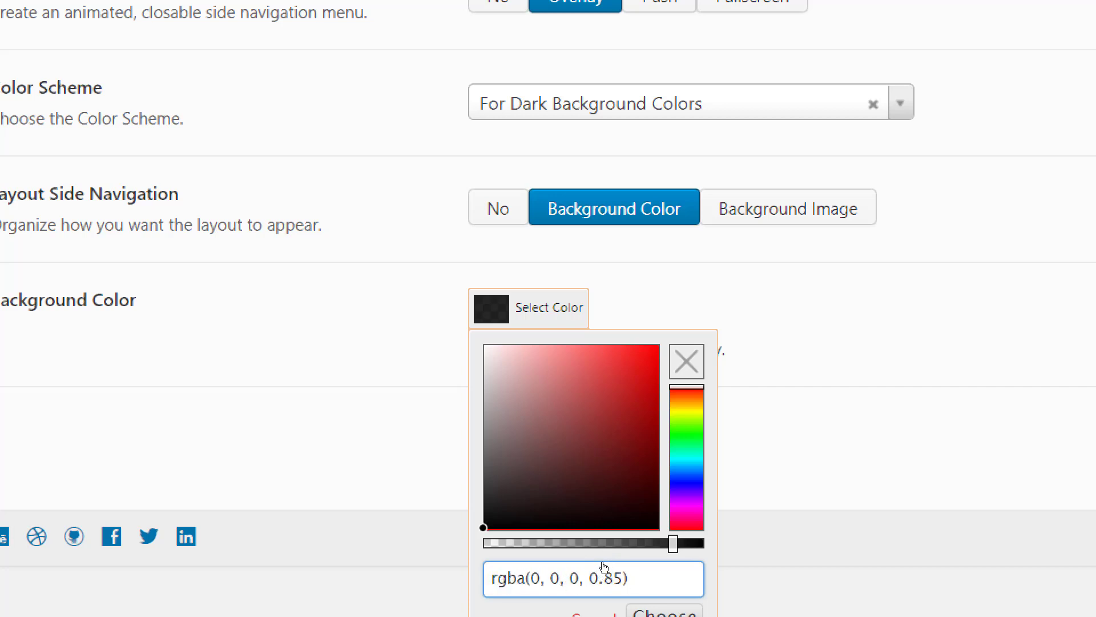
mouse_move(673, 543)
left_mouse_down()
mouse_move(575, 542)
mouse_move(676, 543)
left_mouse_up()
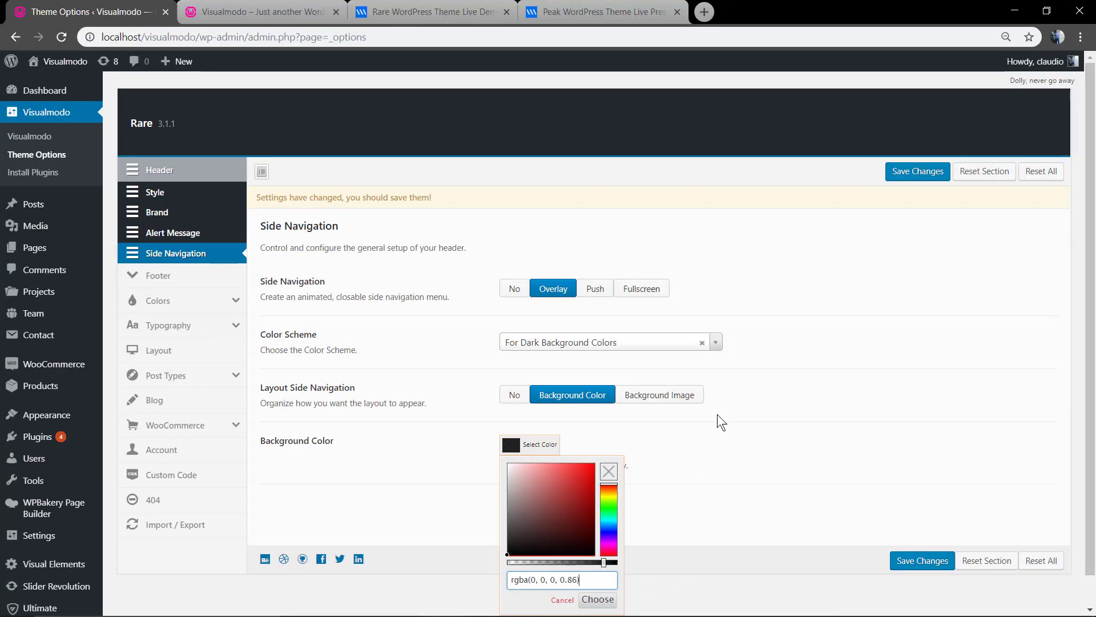
left_click(883, 264)
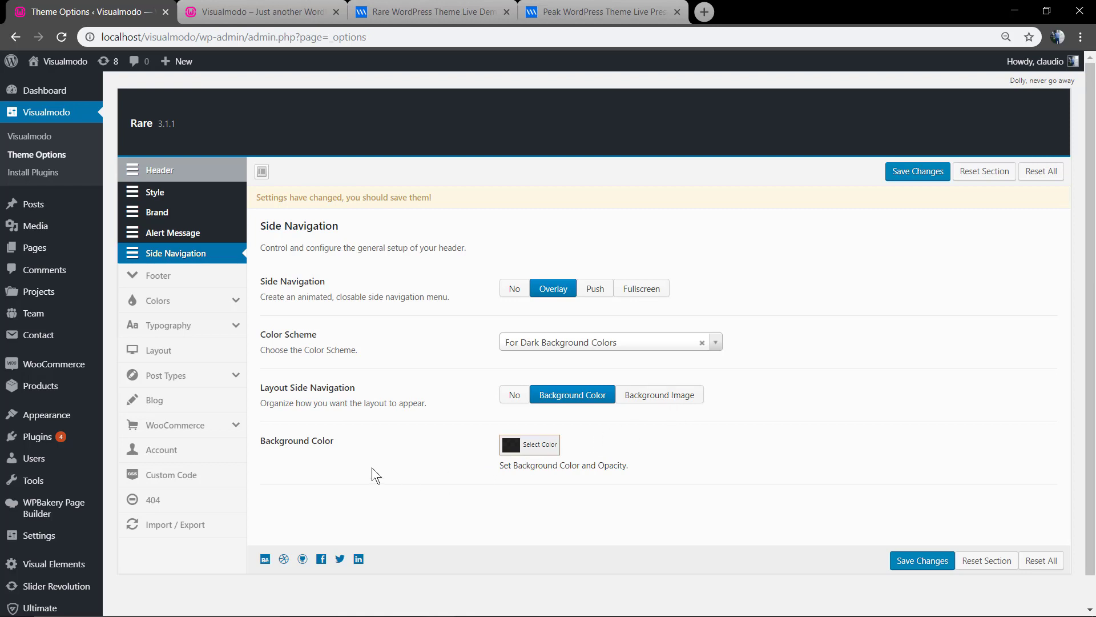
left_click(889, 180)
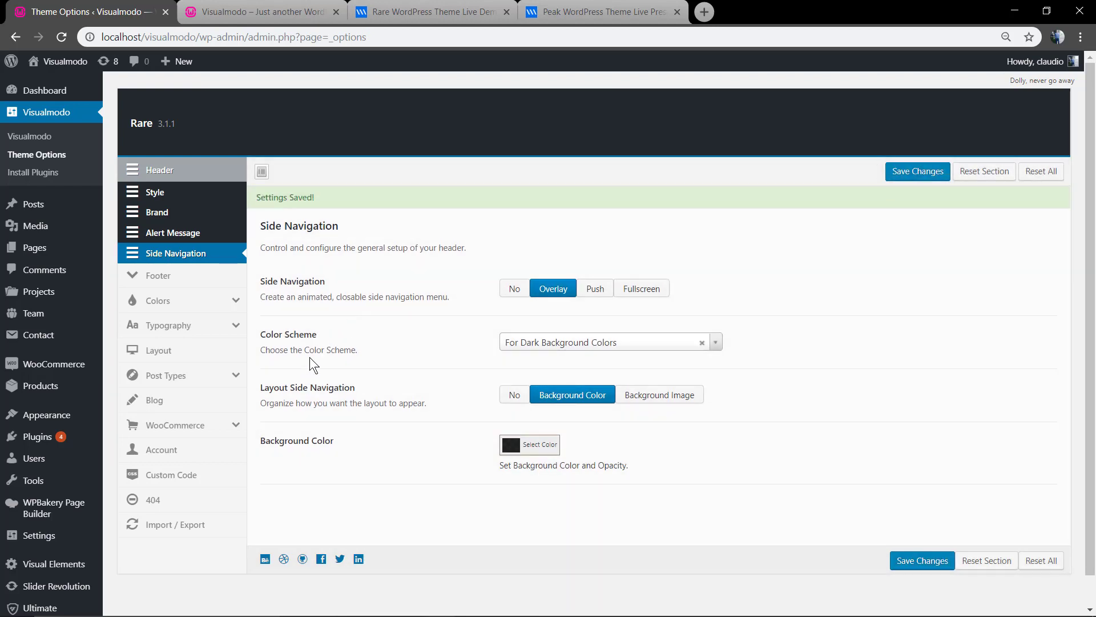
- Go to Appearance > Widgets and expand the empty Side Navigation widget area
mouse_move(63, 415)
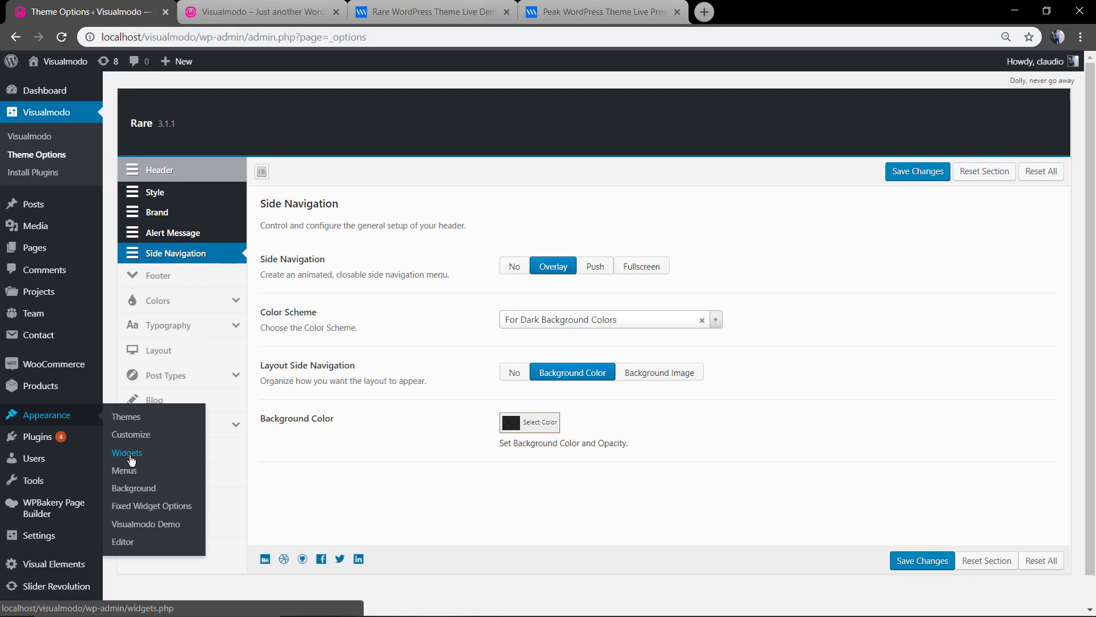
left_click(133, 462)
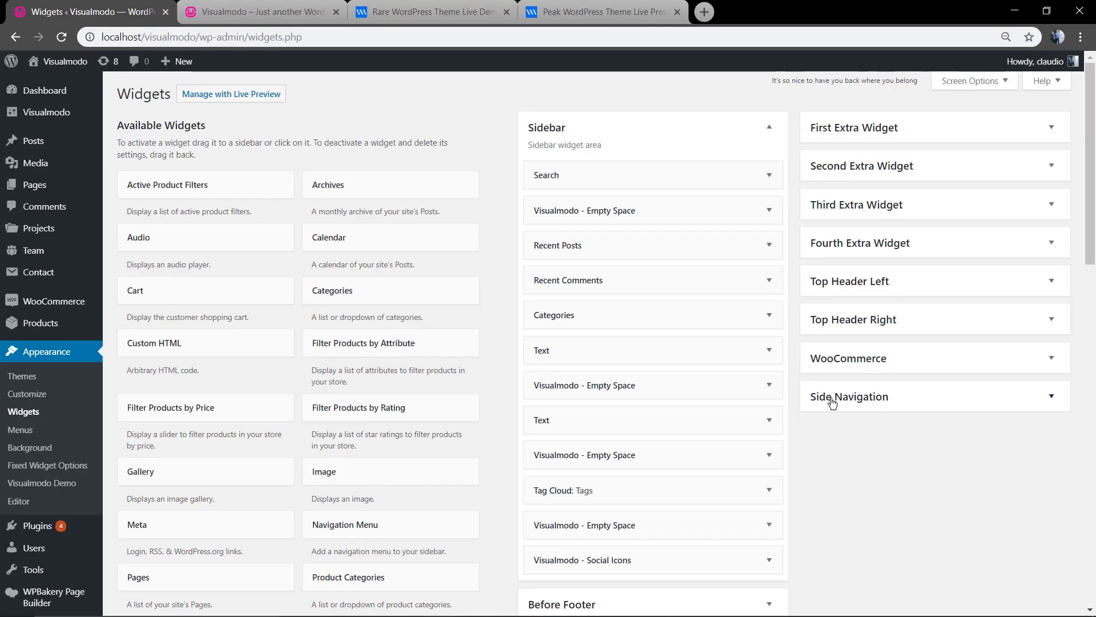
left_click(832, 403)
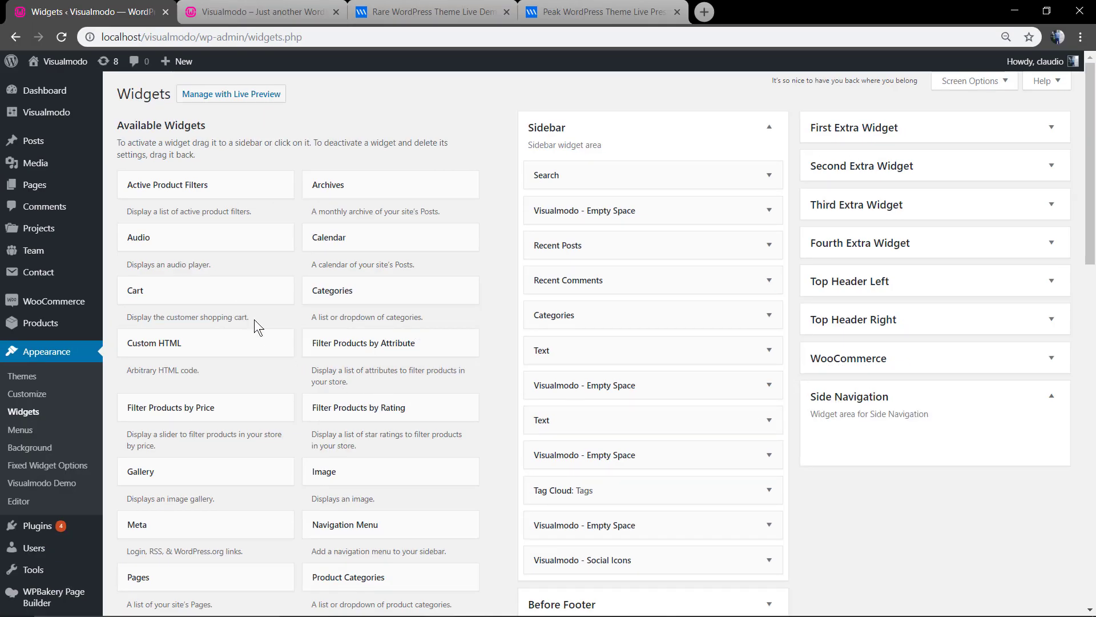
scroll(268, 320, "down", 2)
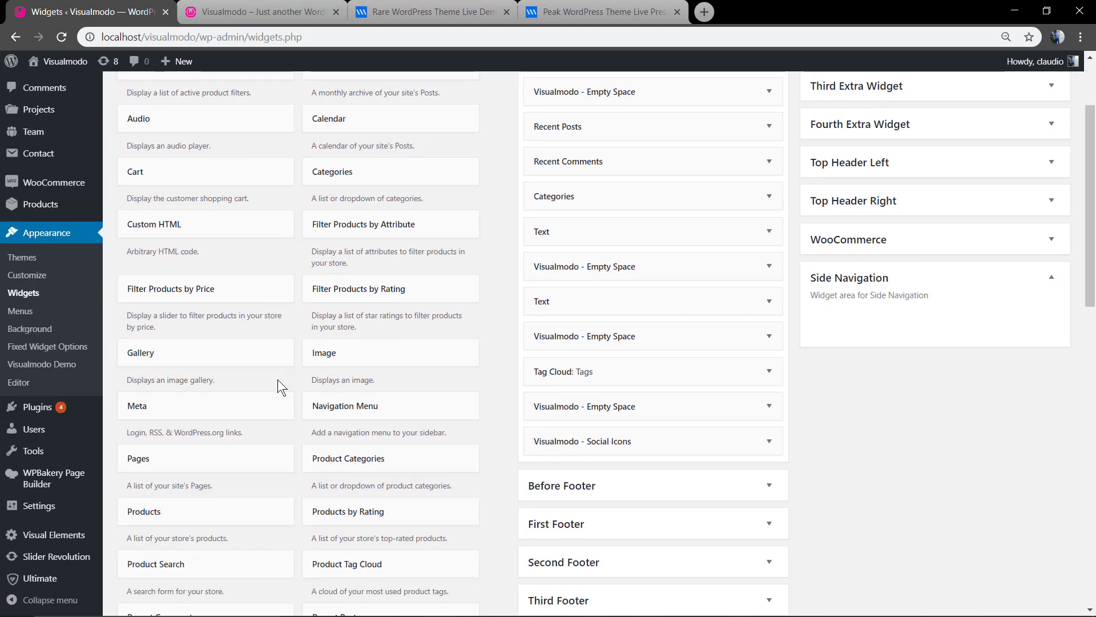
scroll(207, 357, "up", 2)
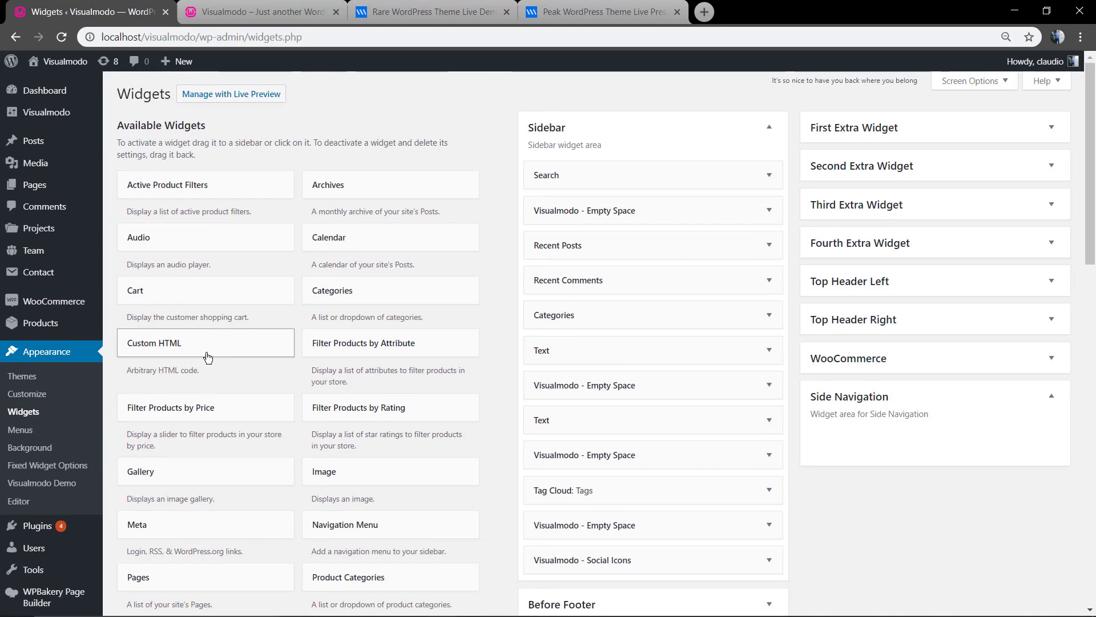
scroll(297, 326, "down", 2)
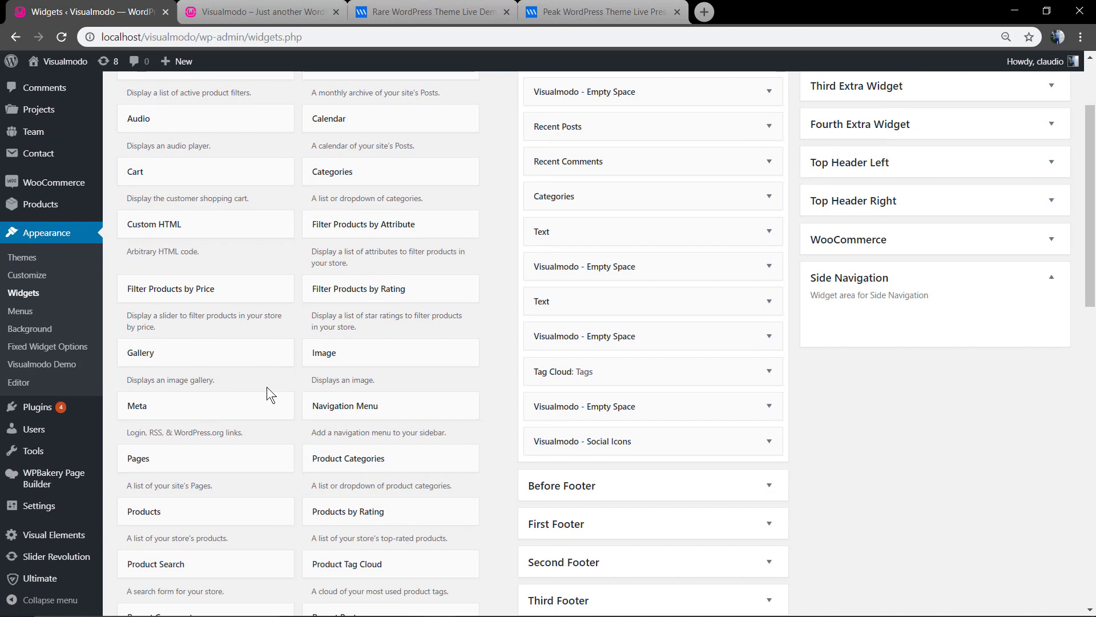
- Add a Navigation Menu widget to Side Navigation showing the 'Side Navigation' menu
left_click_drag(337, 413, 854, 367)
left_click(859, 371)
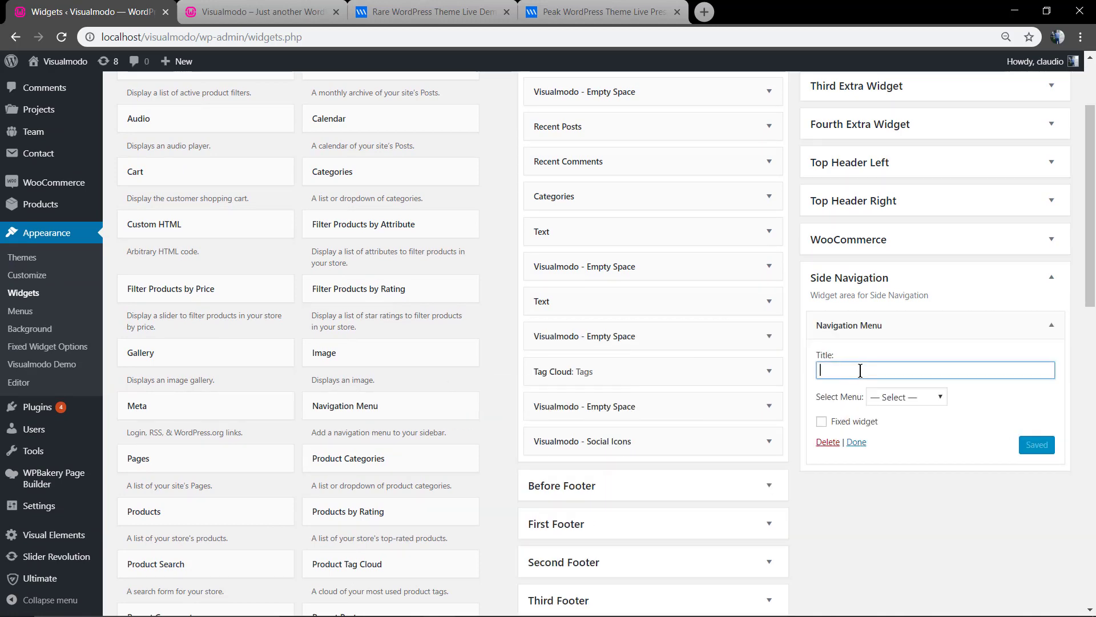
left_click(902, 398)
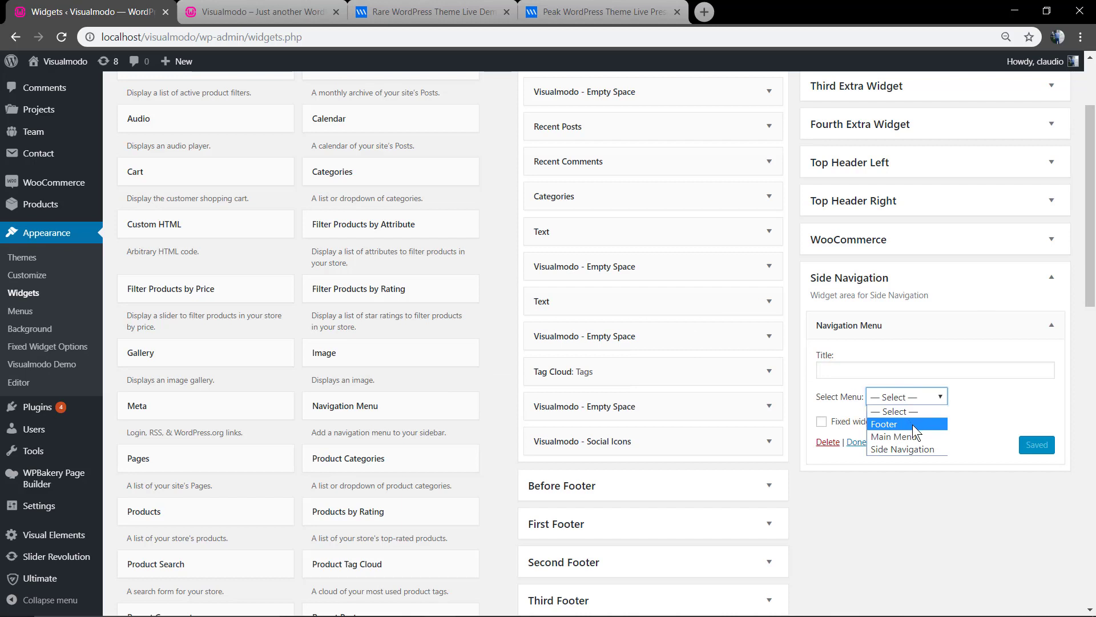
left_click(908, 449)
left_click(881, 374)
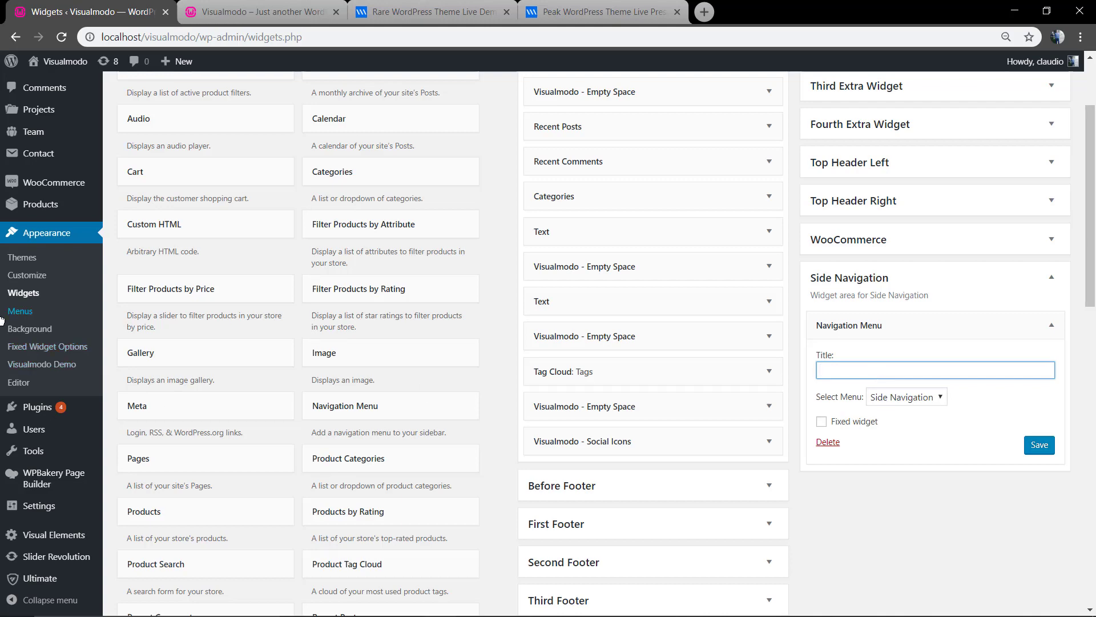
- Check Appearance > Menus in a new tab, close it, and save the widget
right_click(20, 316)
left_click(57, 321)
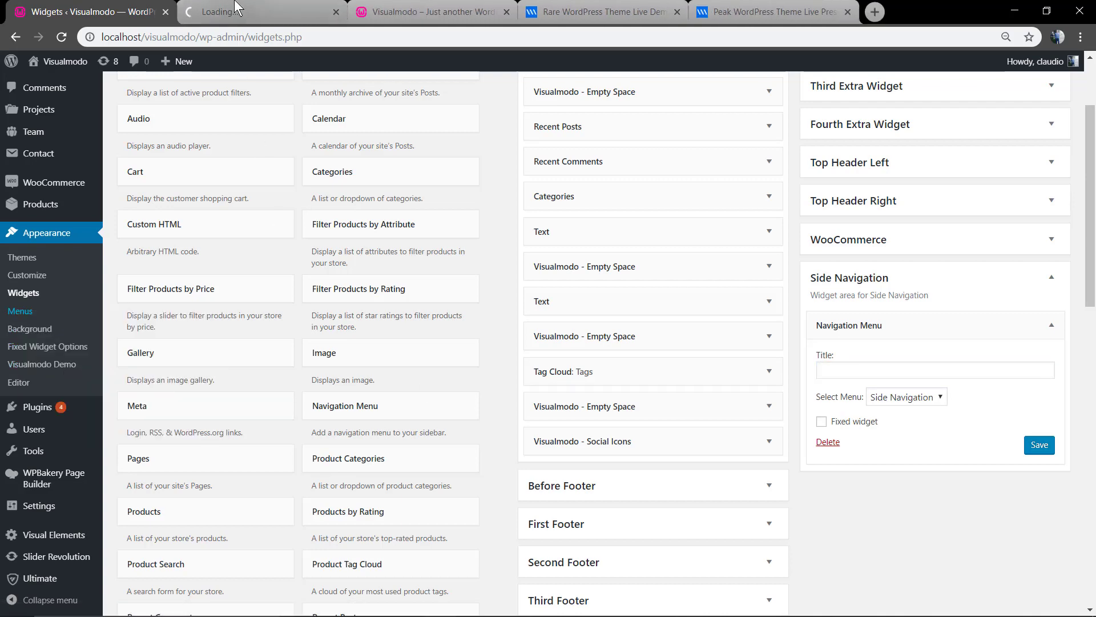
left_click(262, 12)
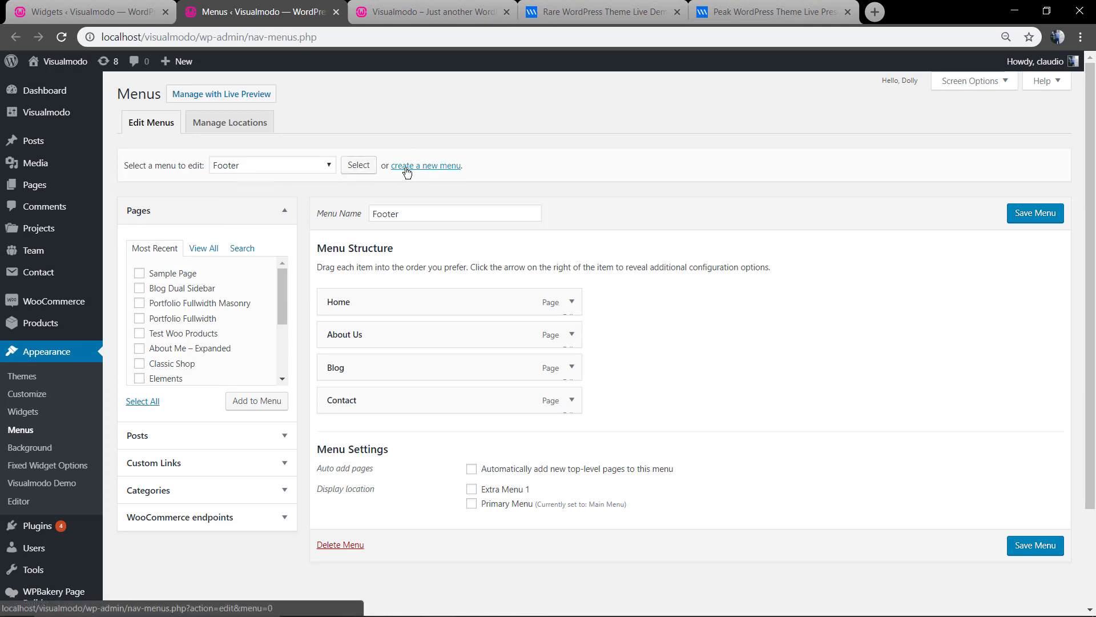
left_click(335, 12)
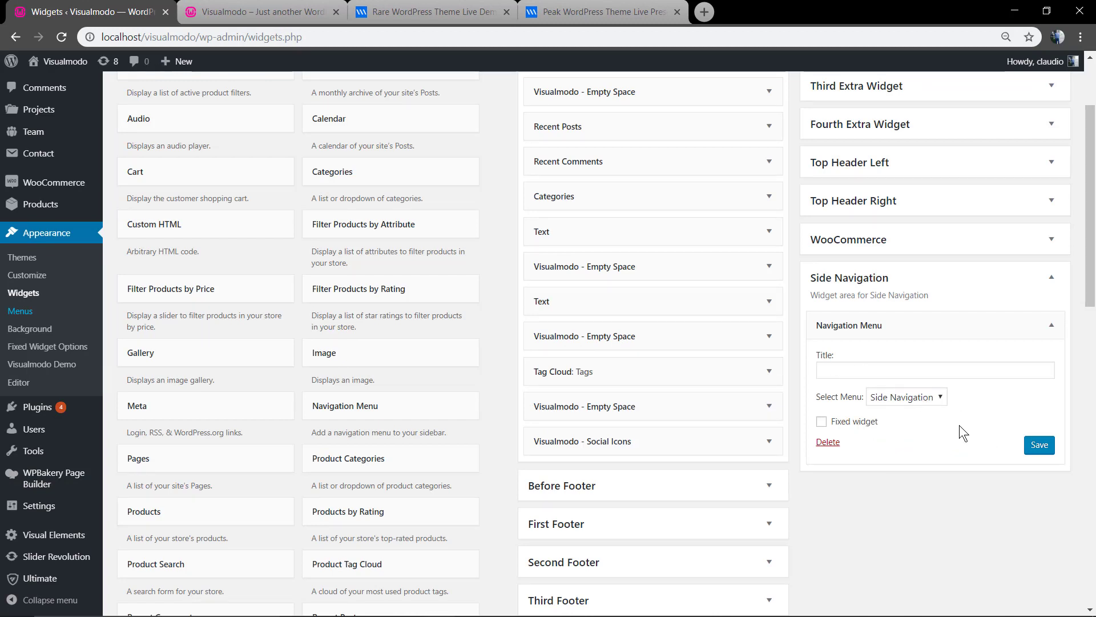
left_click(1040, 445)
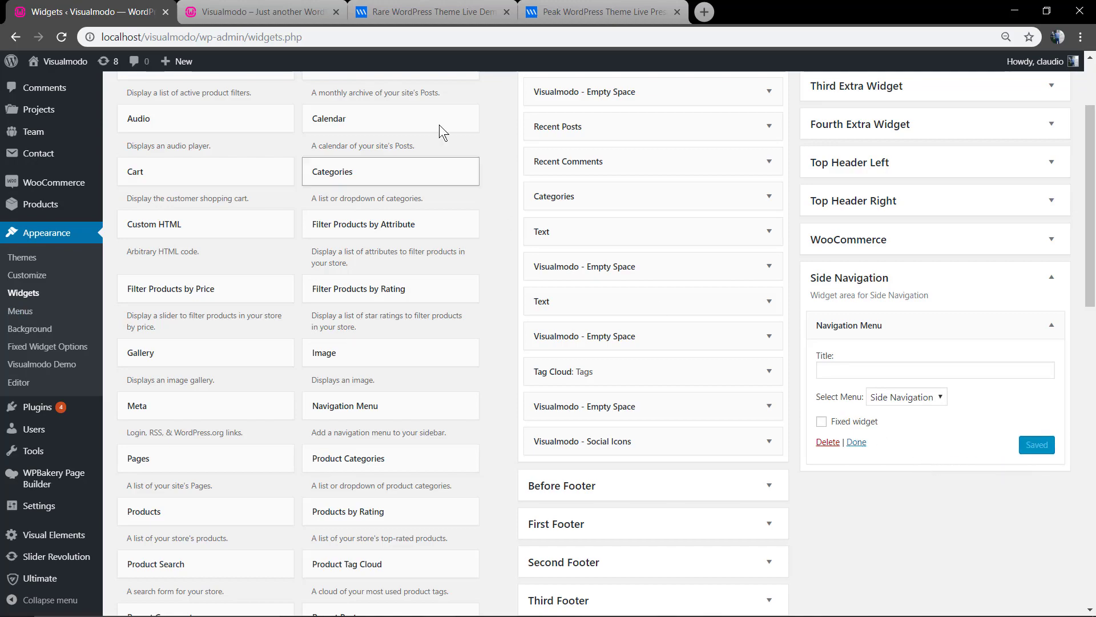
left_click(249, 12)
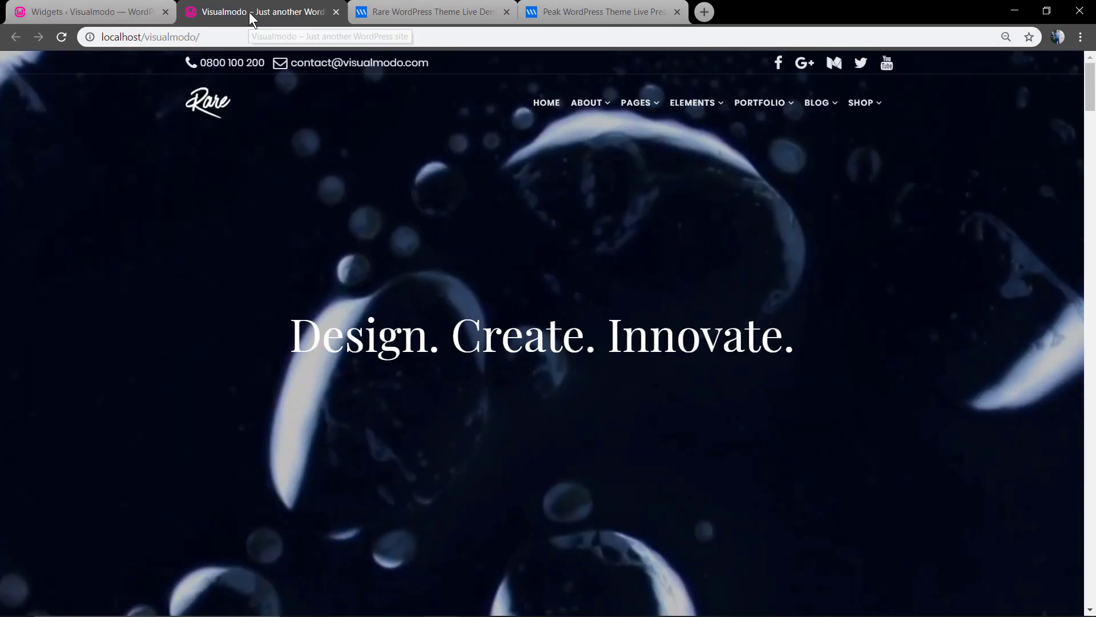
key("F5")
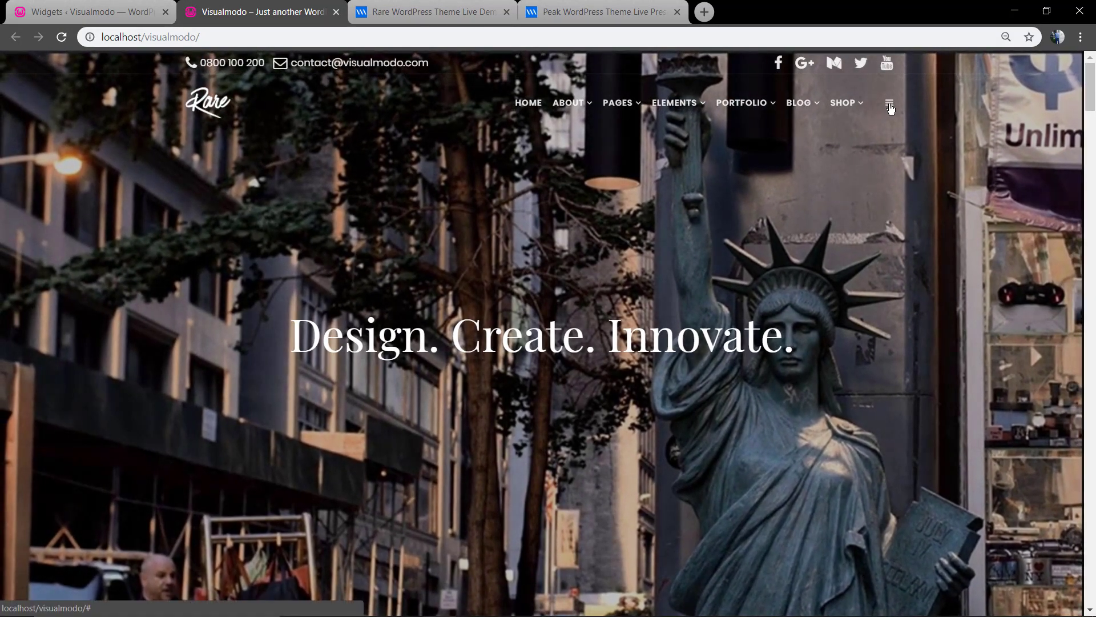
left_click(889, 104)
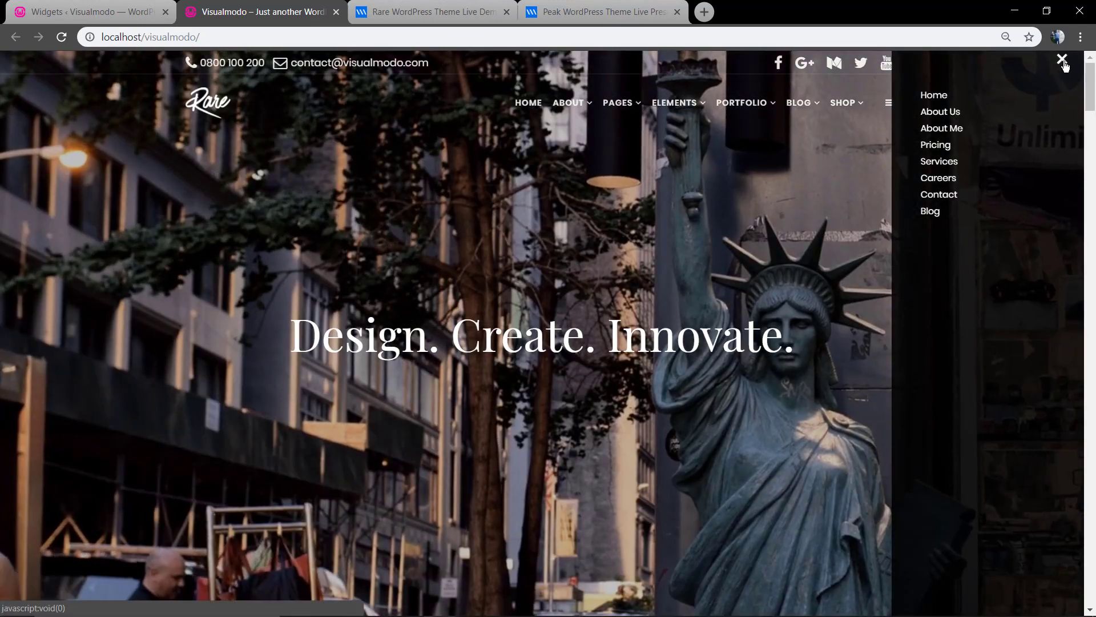
left_click(1062, 59)
left_click(137, 6)
scroll(796, 399, "up", 2)
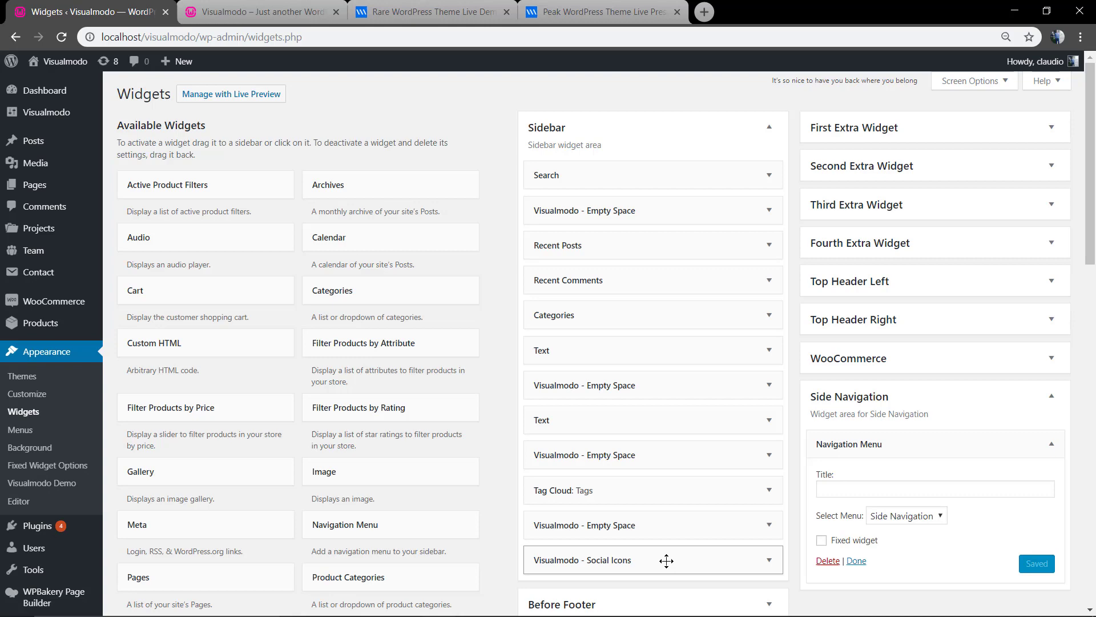
- Place a Tag Cloud widget under Navigation Menu, then add Visualmodo - Social Icons beneath it
left_click_drag(667, 560, 913, 240)
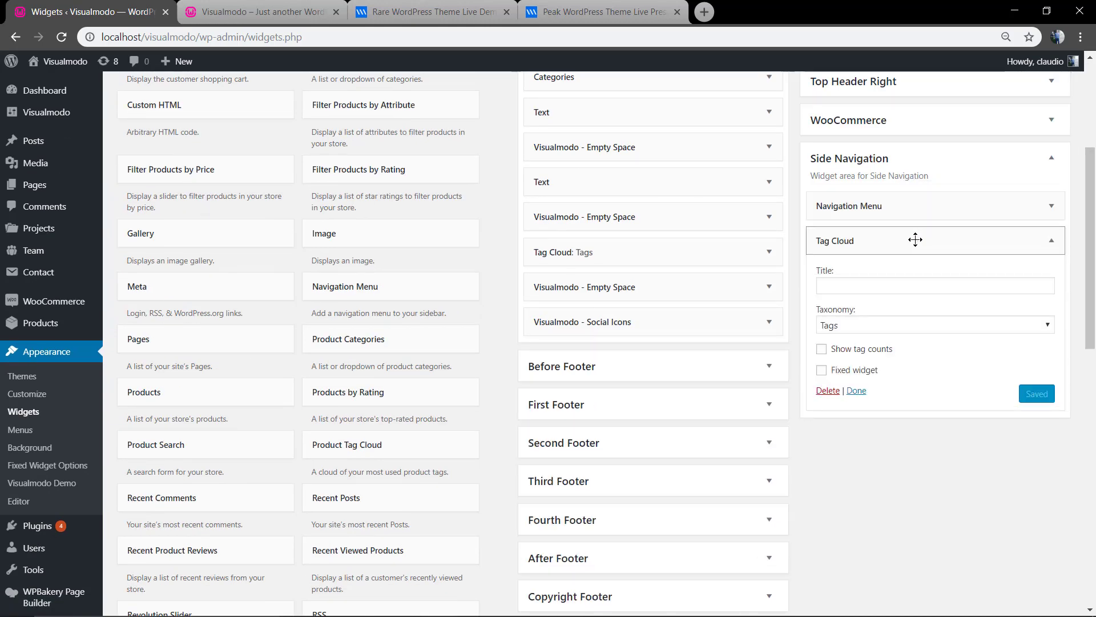
left_click(915, 239)
scroll(350, 391, "down", 10)
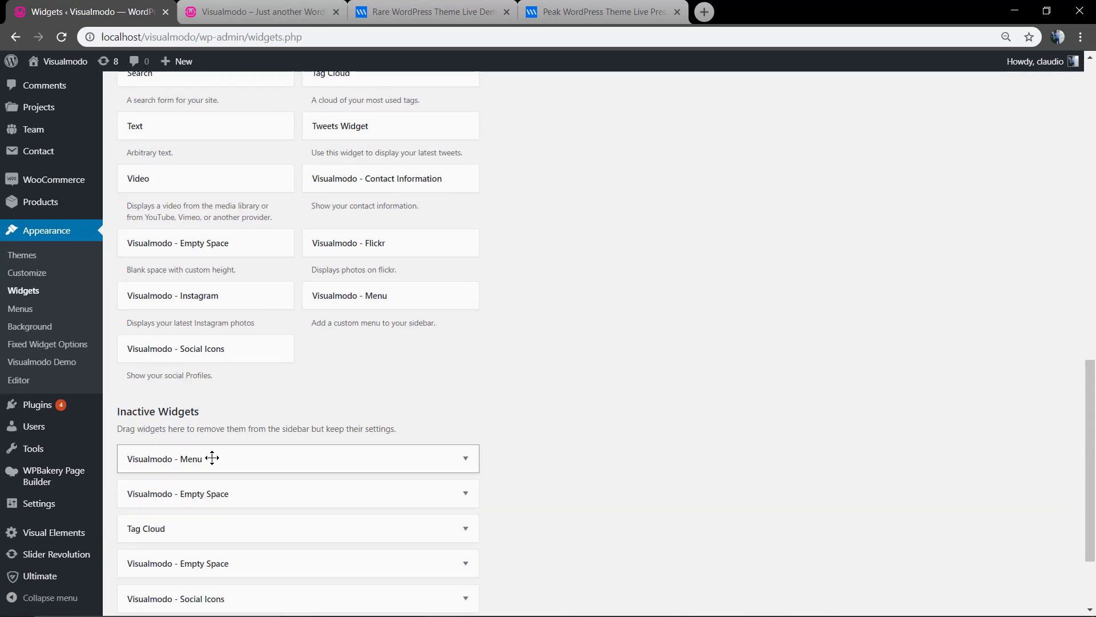
scroll(211, 458, "up", 2)
left_click_drag(217, 464, 890, 300)
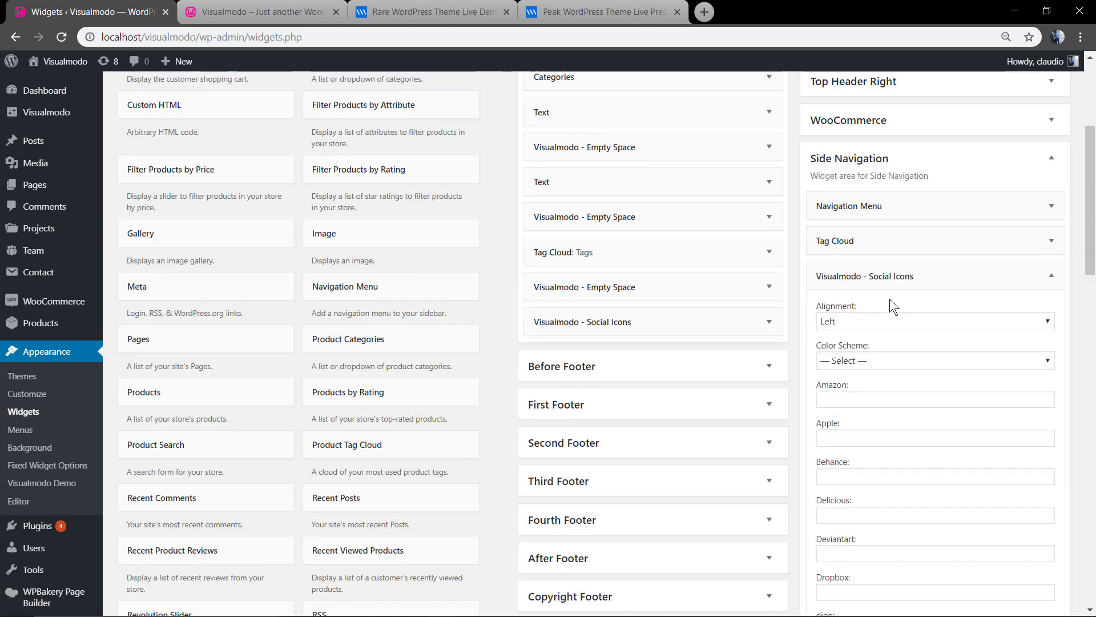
- Give Social Icons the 'For Dark Background Colors' scheme and fill the Apple and Behance links
left_click(896, 357)
left_click(916, 396)
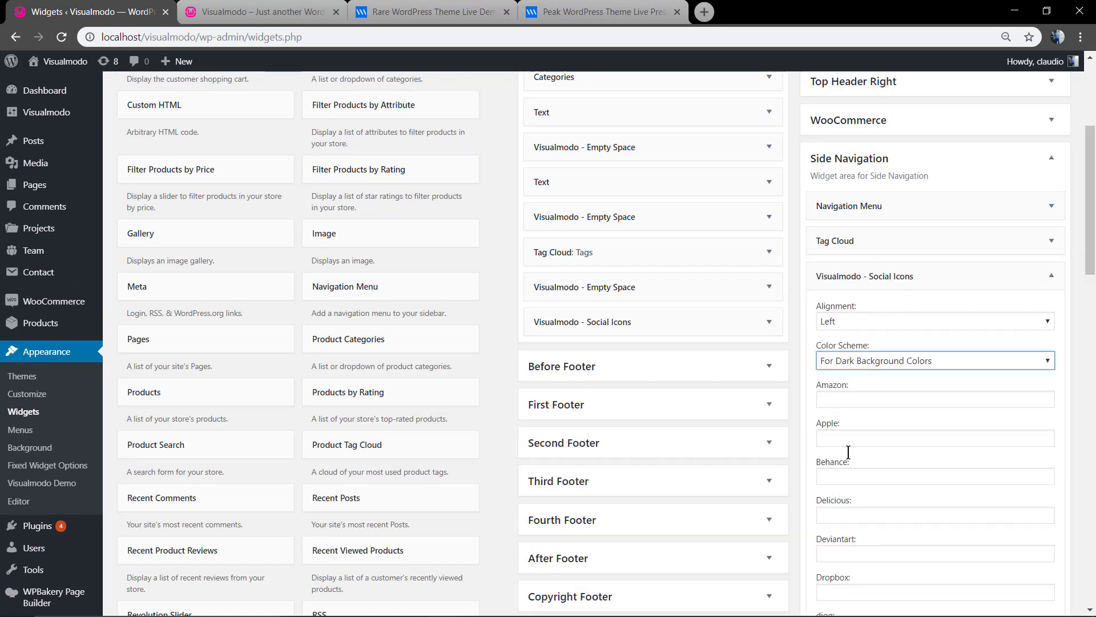
left_click(858, 444)
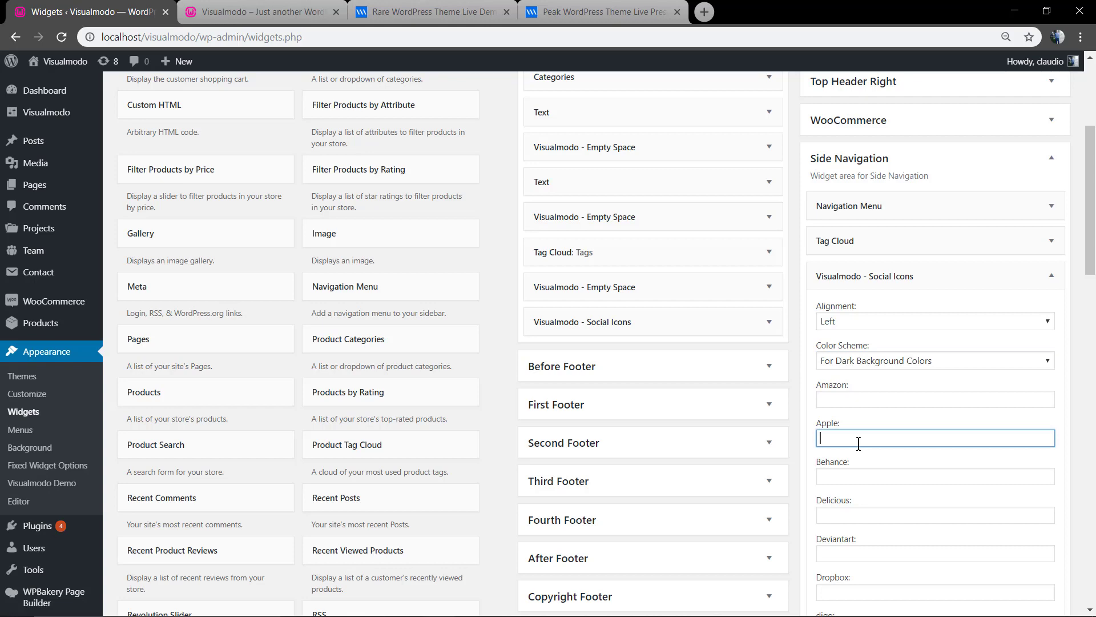
left_click(876, 474)
type("#")
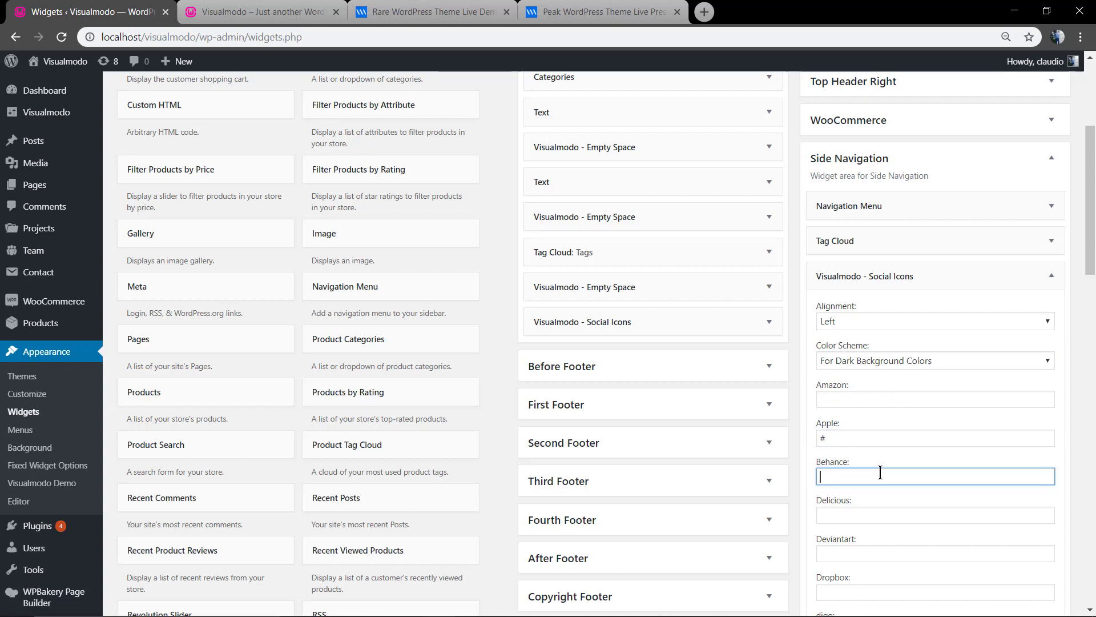
- Put '#' placeholder links in the Instagram and Twitter fields, then collapse the widget
scroll(879, 471, "down", 4)
scroll(881, 469, "down", 6)
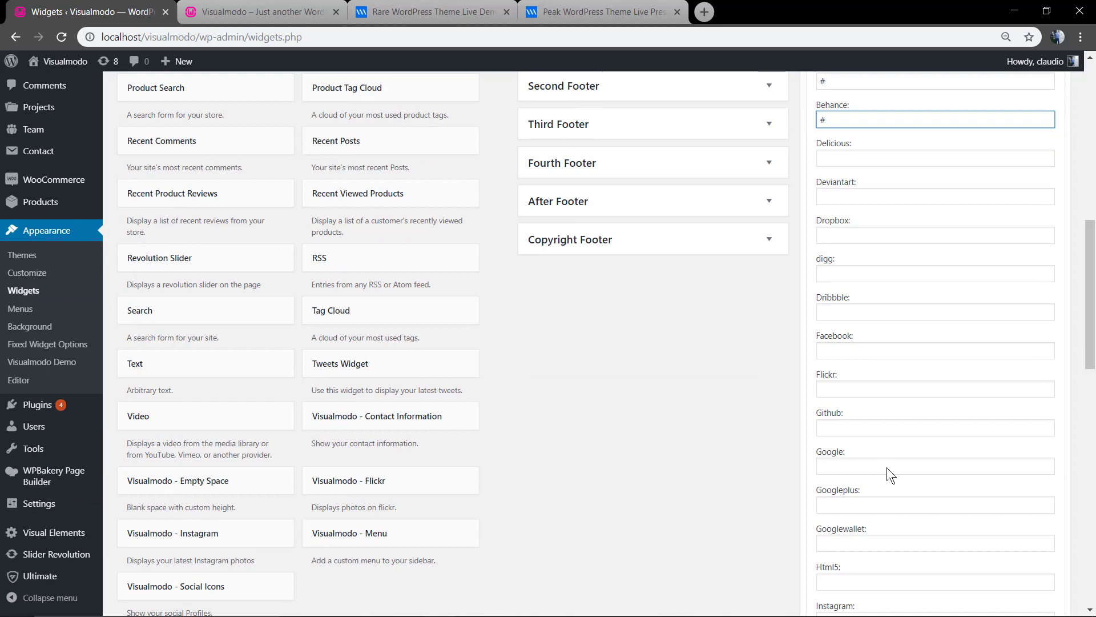
left_click(894, 375)
type("#")
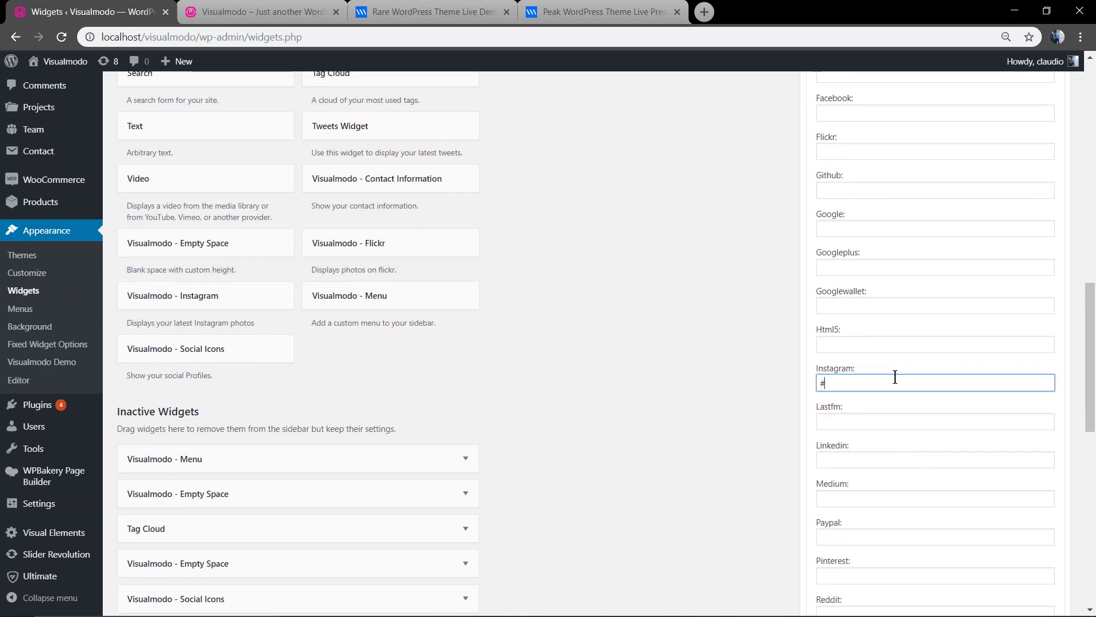
scroll(892, 413, "down", 7)
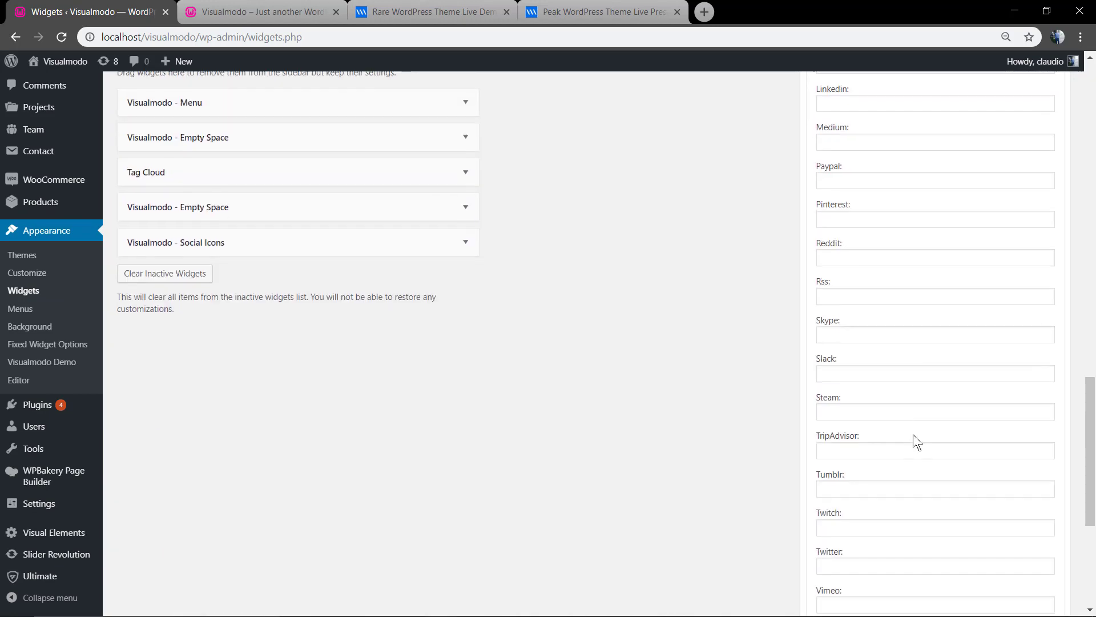
scroll(908, 449, "down", 2)
left_click(883, 450)
type("#")
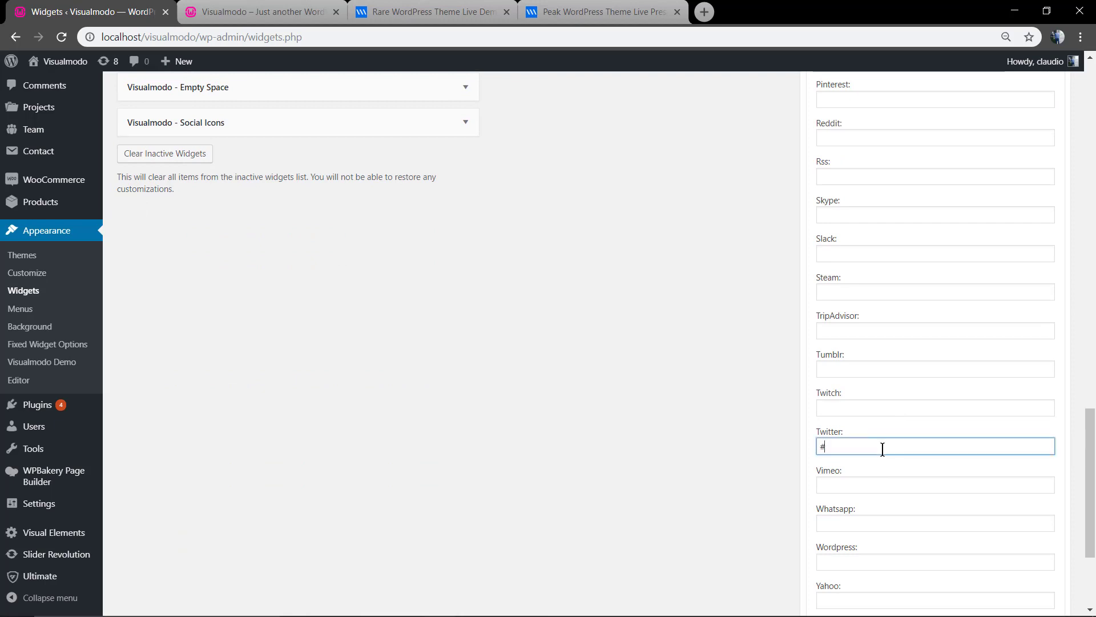
scroll(888, 445, "down", 2)
scroll(902, 421, "down", 1)
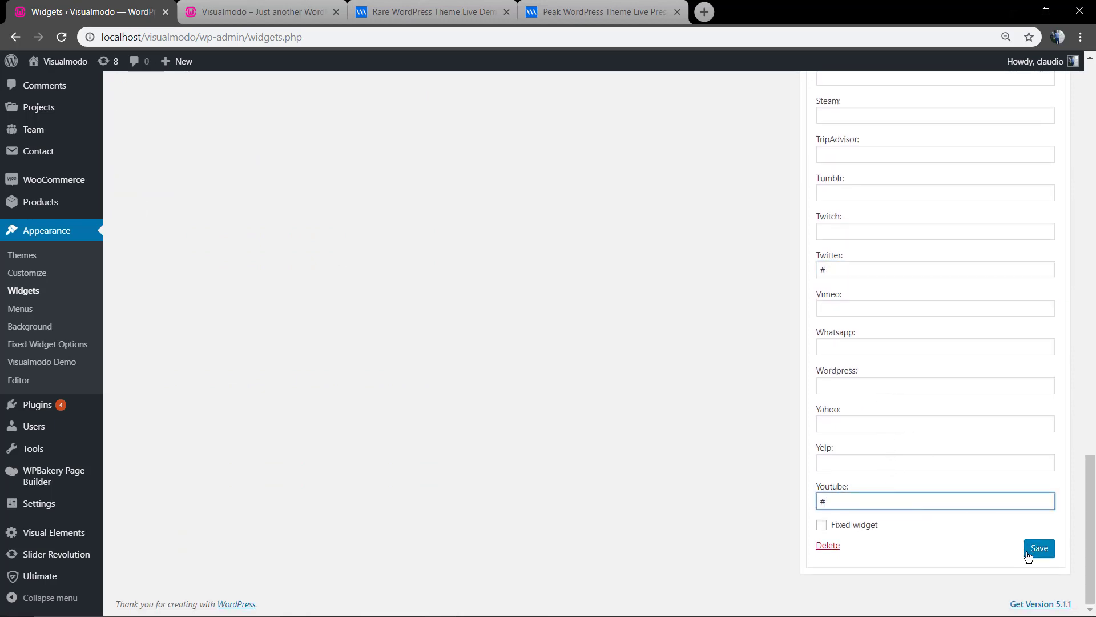
scroll(995, 475, "up", 20)
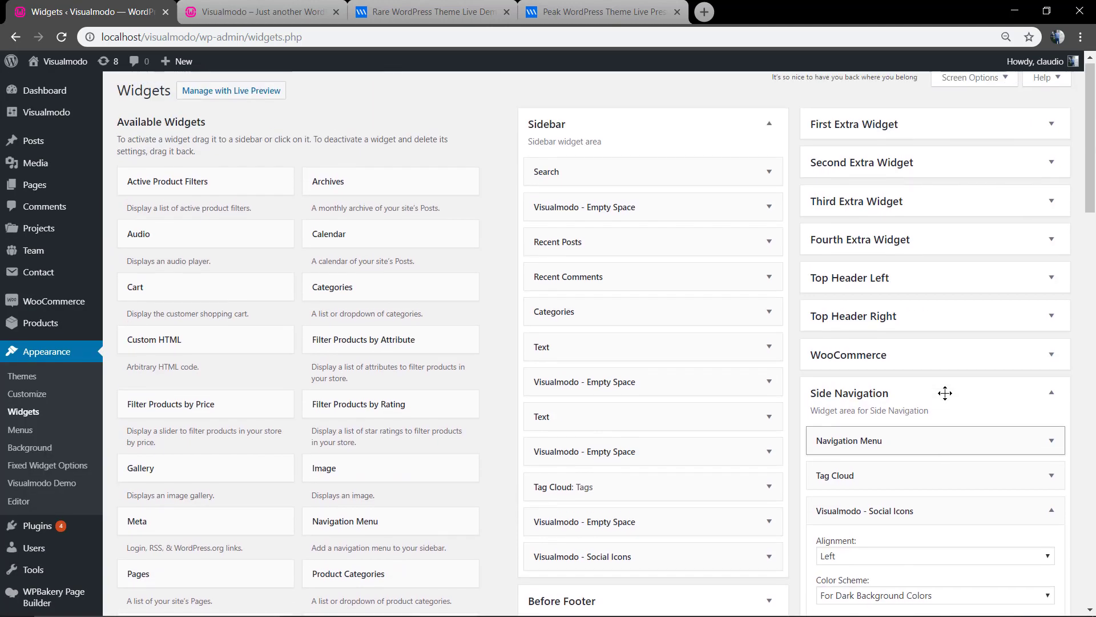
left_click(1052, 514)
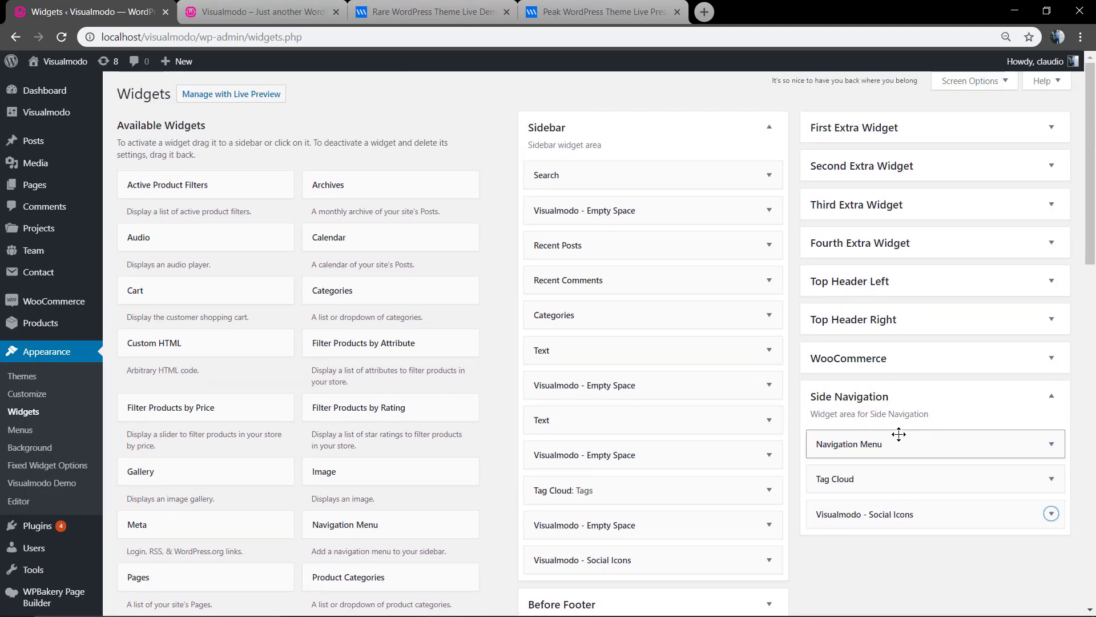
left_click(302, 11)
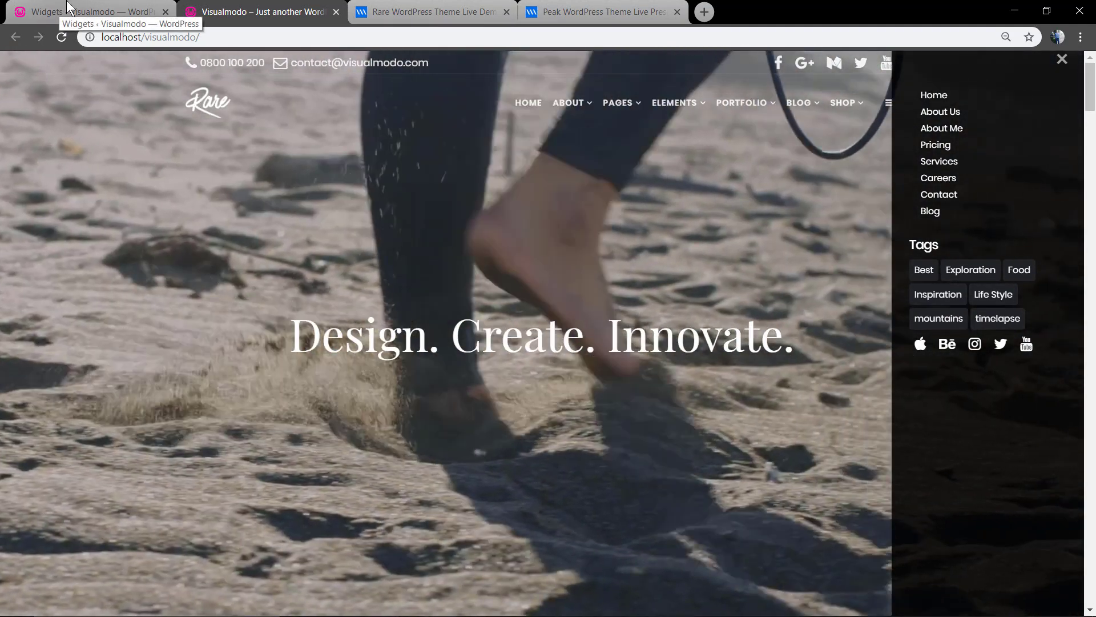
left_click(68, 7)
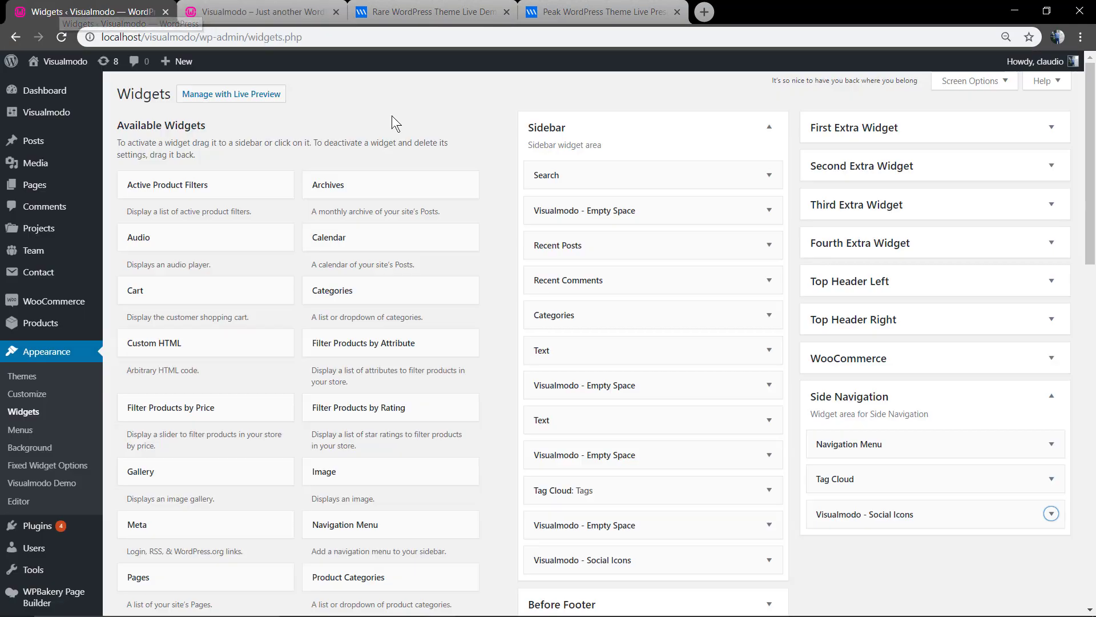
- Drag a Visualmodo - Empty Space widget between Tag Cloud and Social Icons in Side Navigation
left_click(910, 439)
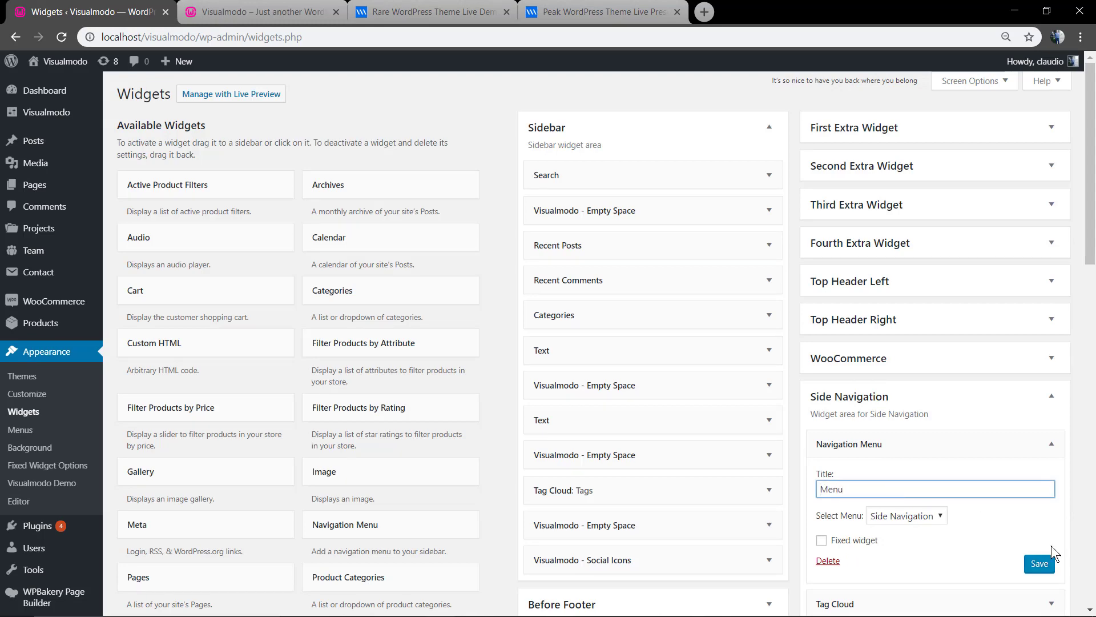
left_click(948, 452)
scroll(505, 432, "down", 10)
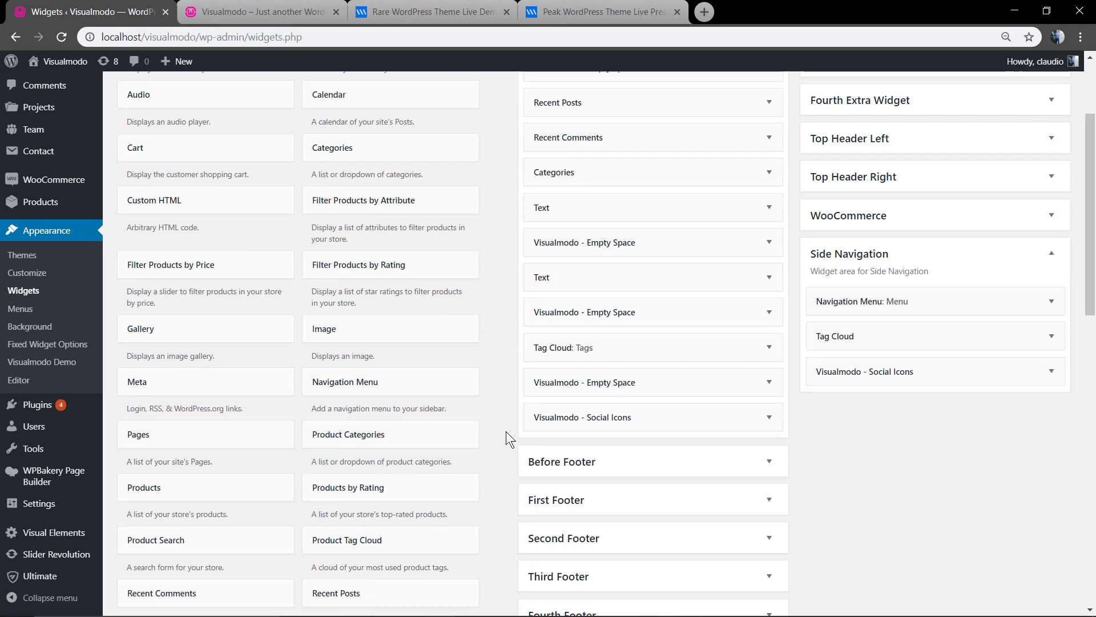
left_click_drag(273, 449, 940, 265)
scroll(815, 345, "up", 6)
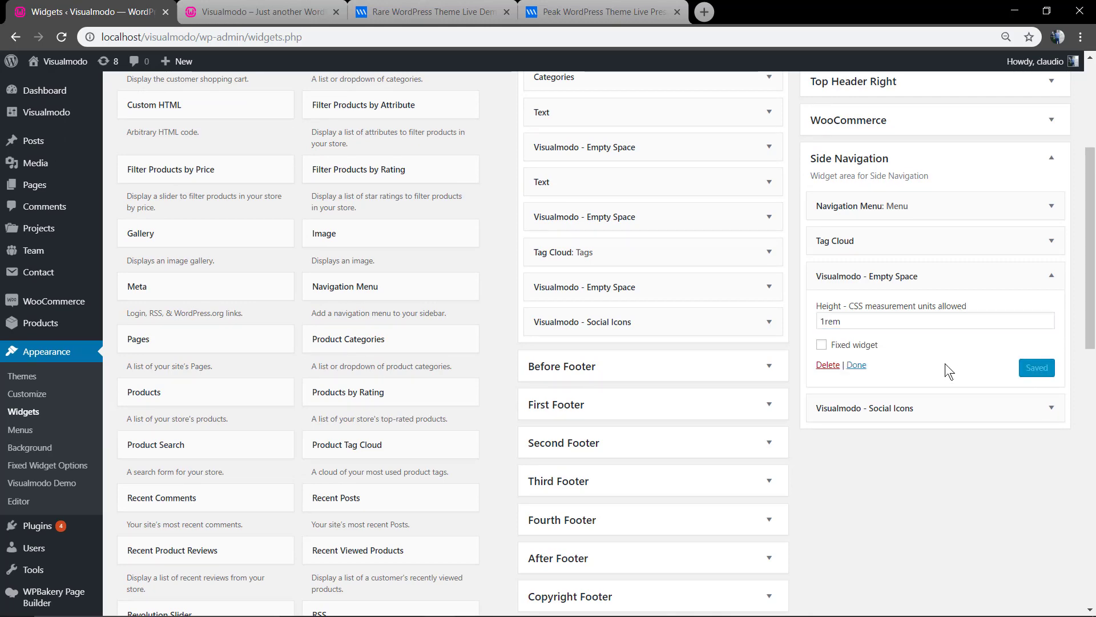
left_click(257, 12)
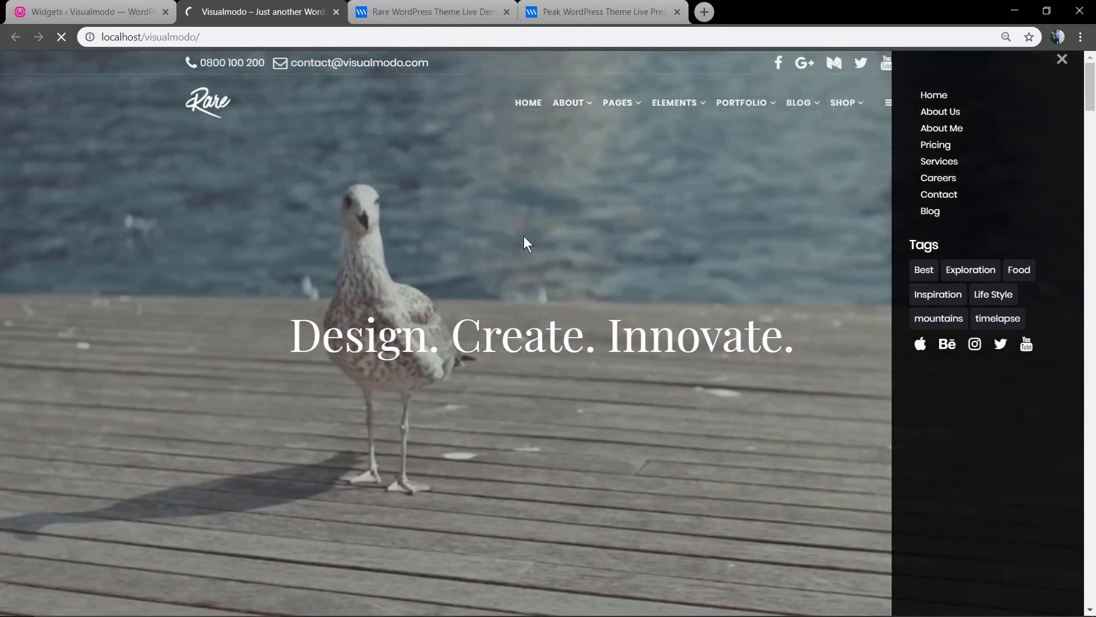
- Reload the live site, open and close its side navigation overlay, then return to the admin tab
key("F5")
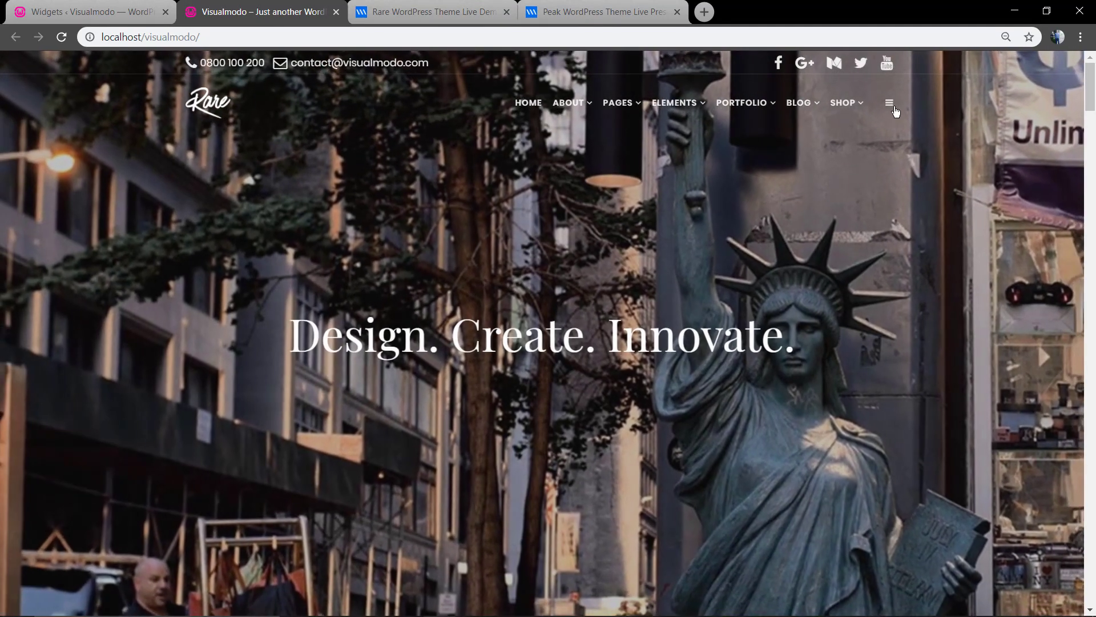
left_click(891, 106)
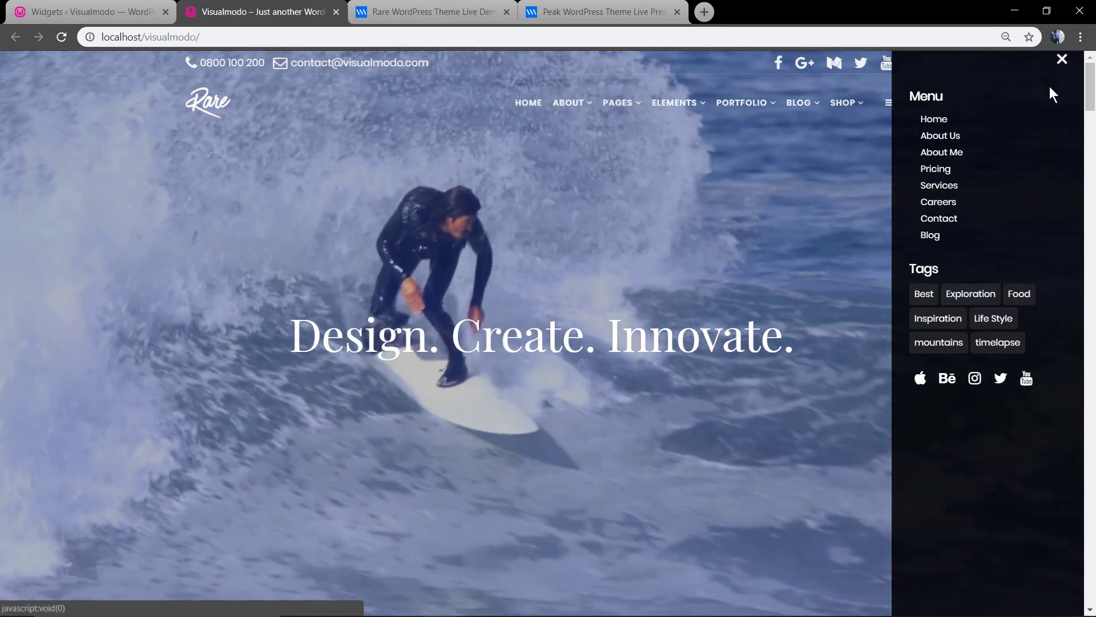
left_click(1062, 59)
left_click(92, 8)
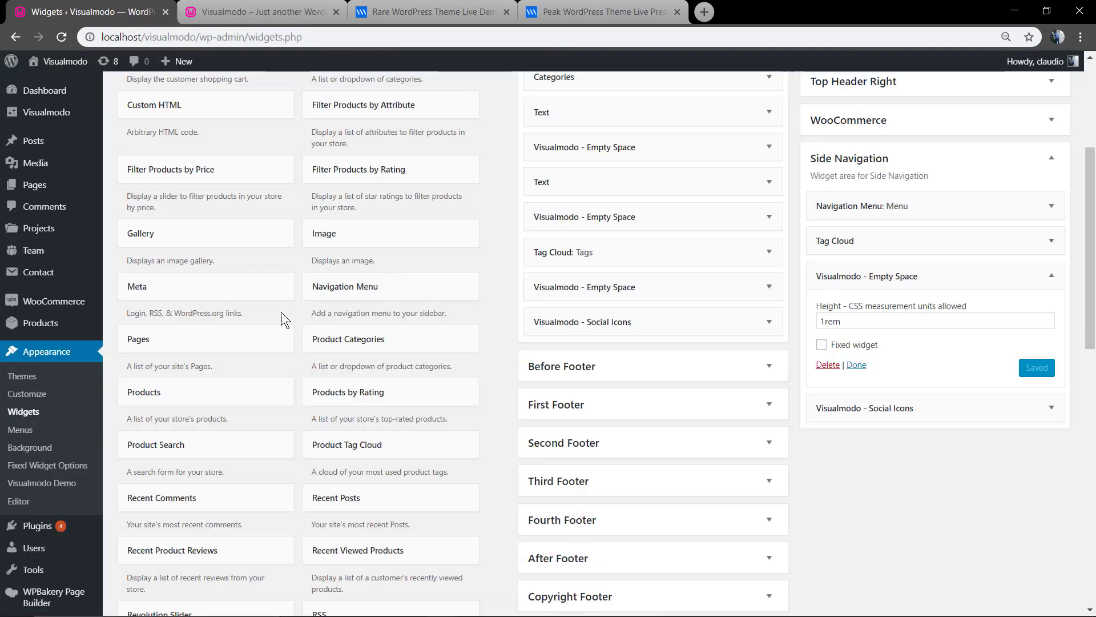
mouse_move(163, 123)
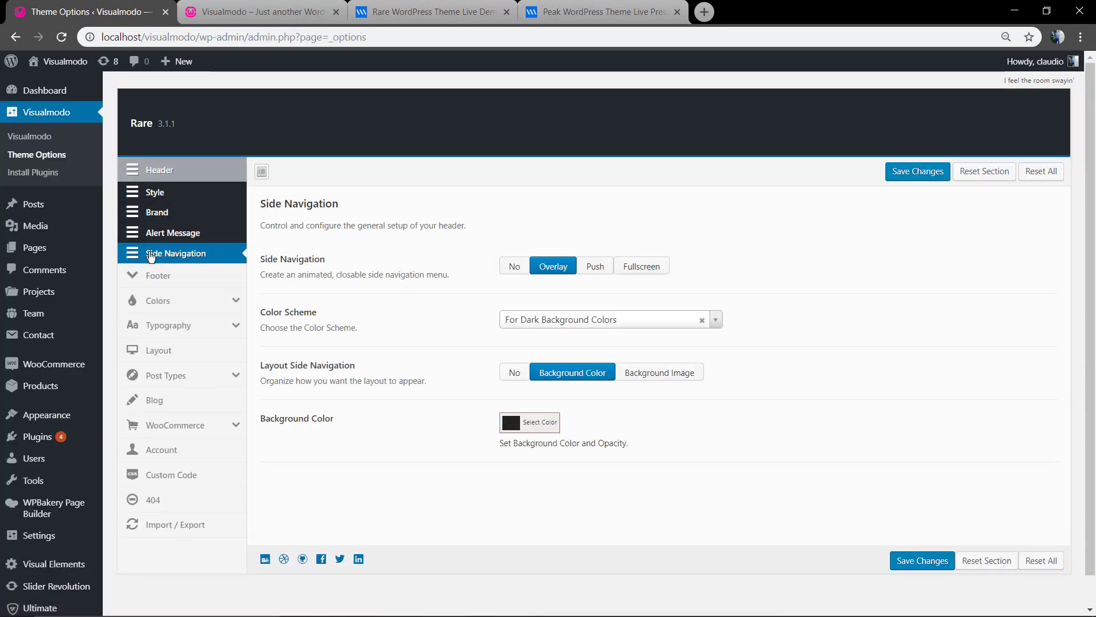
- Switch the side navigation style to Push, save the theme options, and open the live site
left_click(602, 270)
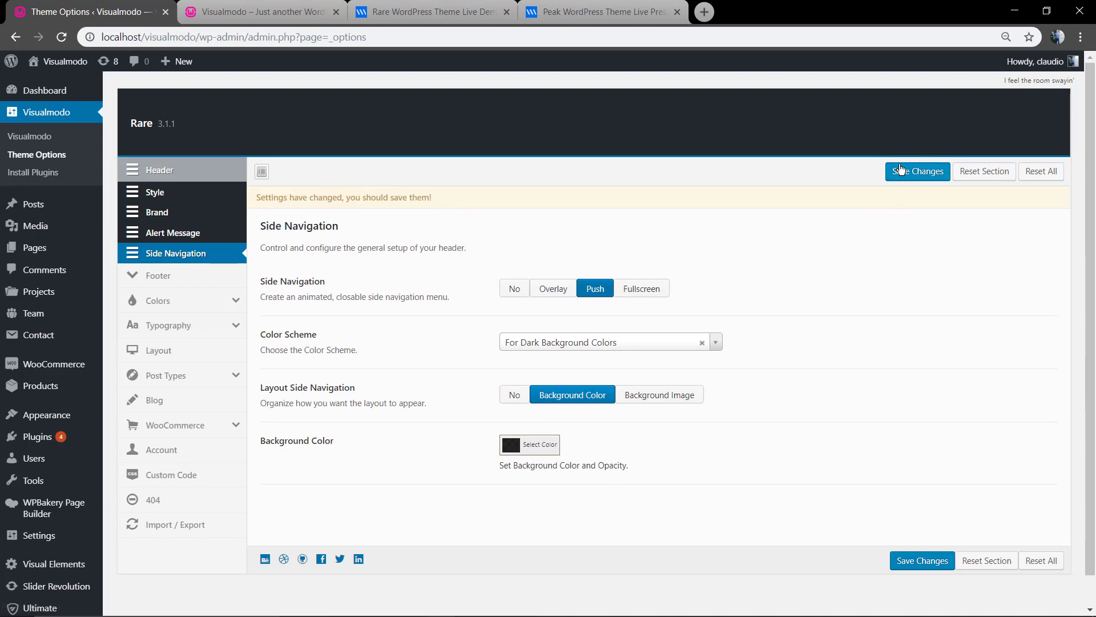
left_click(917, 171)
left_click(313, 22)
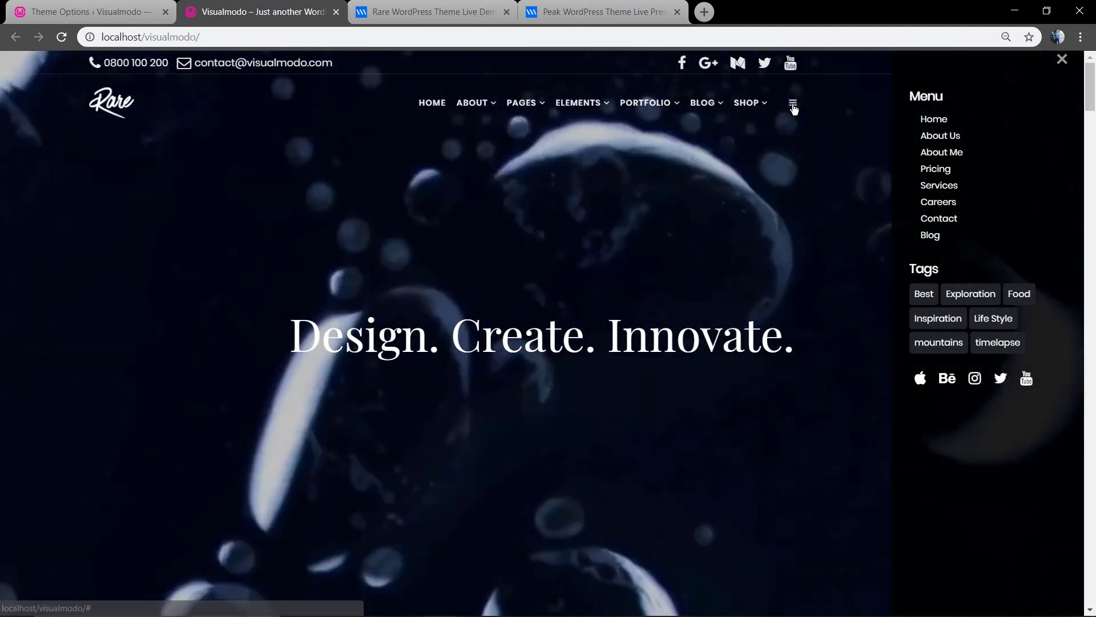
- Close and reopen the push-style side menu twice, scrolling the page while it is open
left_click(1062, 61)
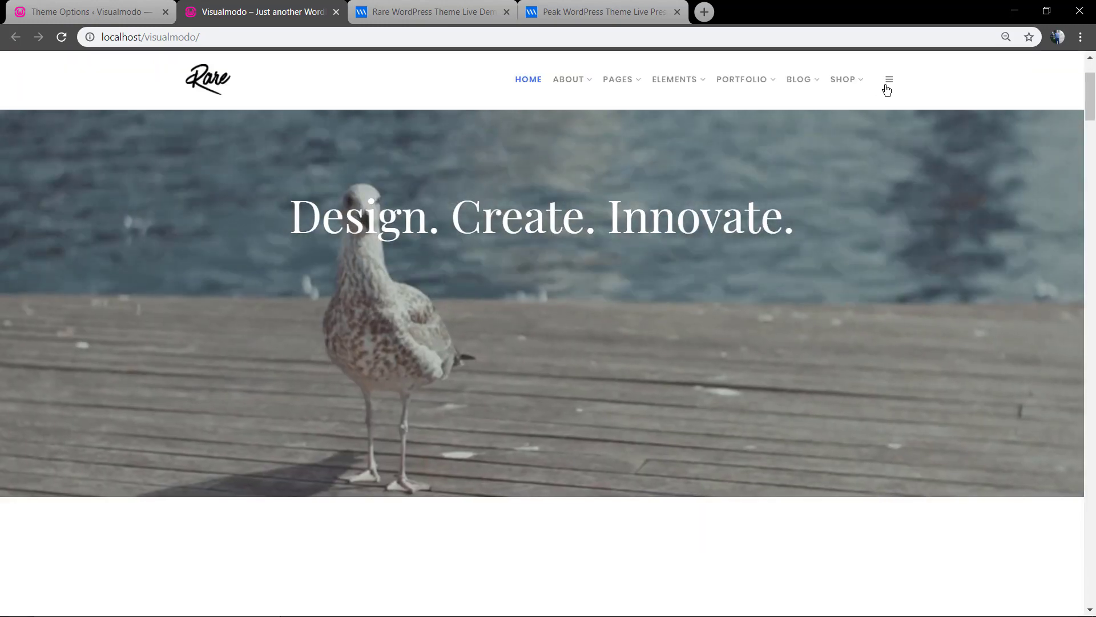
left_click(886, 88)
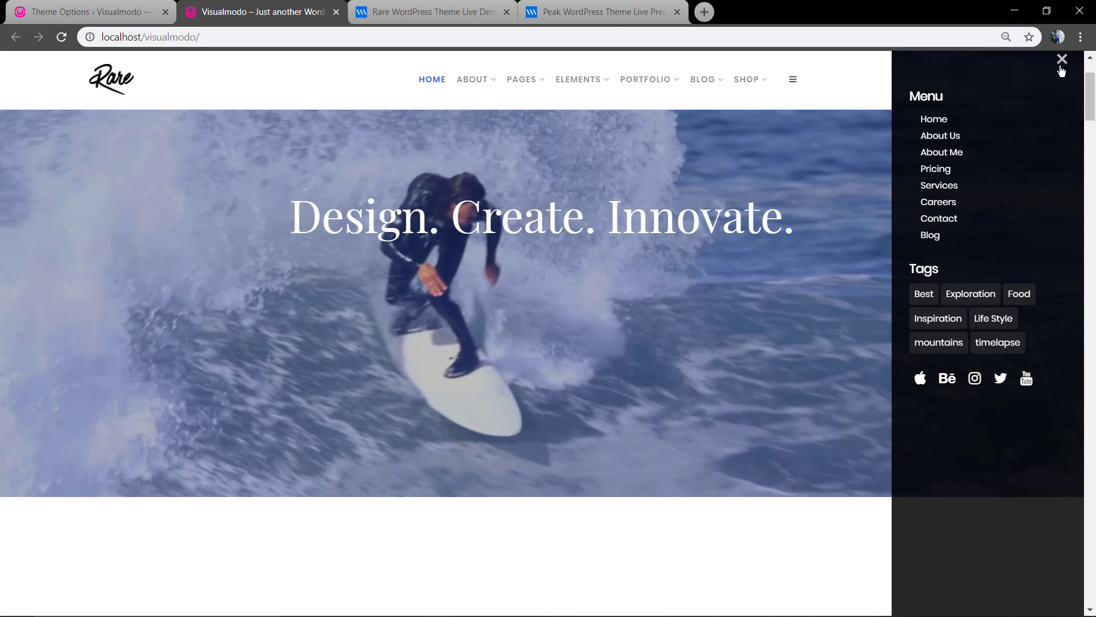
left_click(1061, 62)
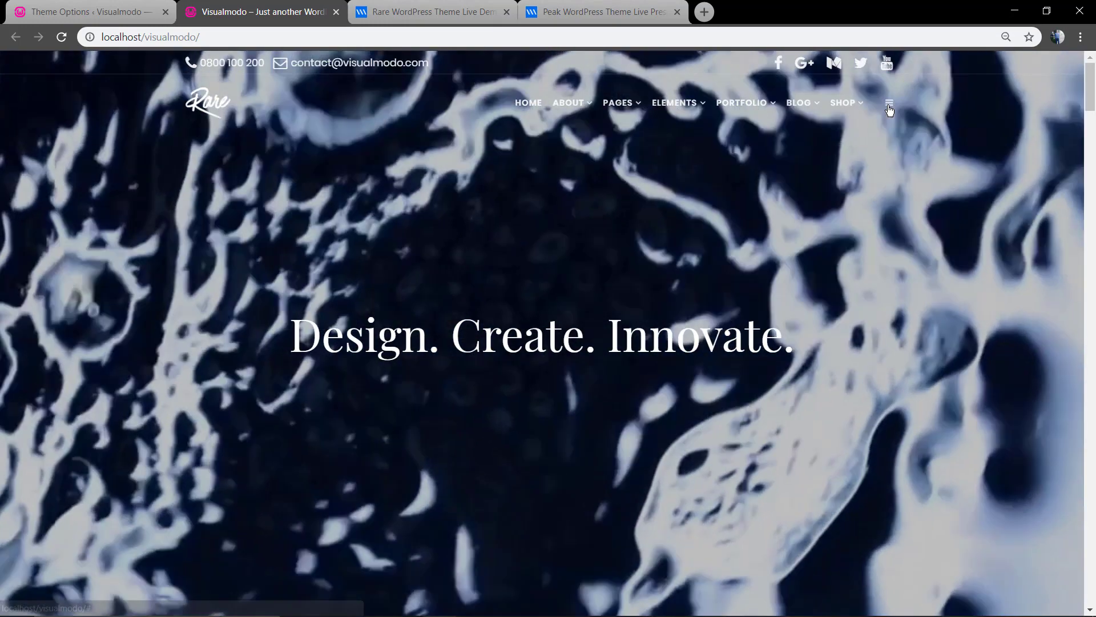
left_click(889, 106)
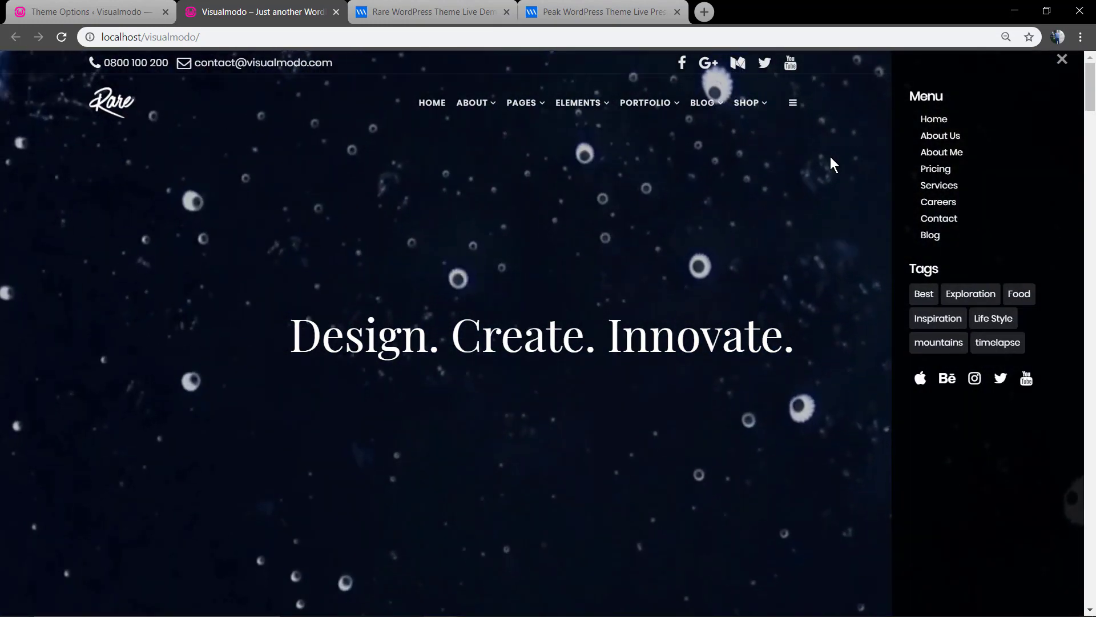
scroll(793, 173, "down", 10)
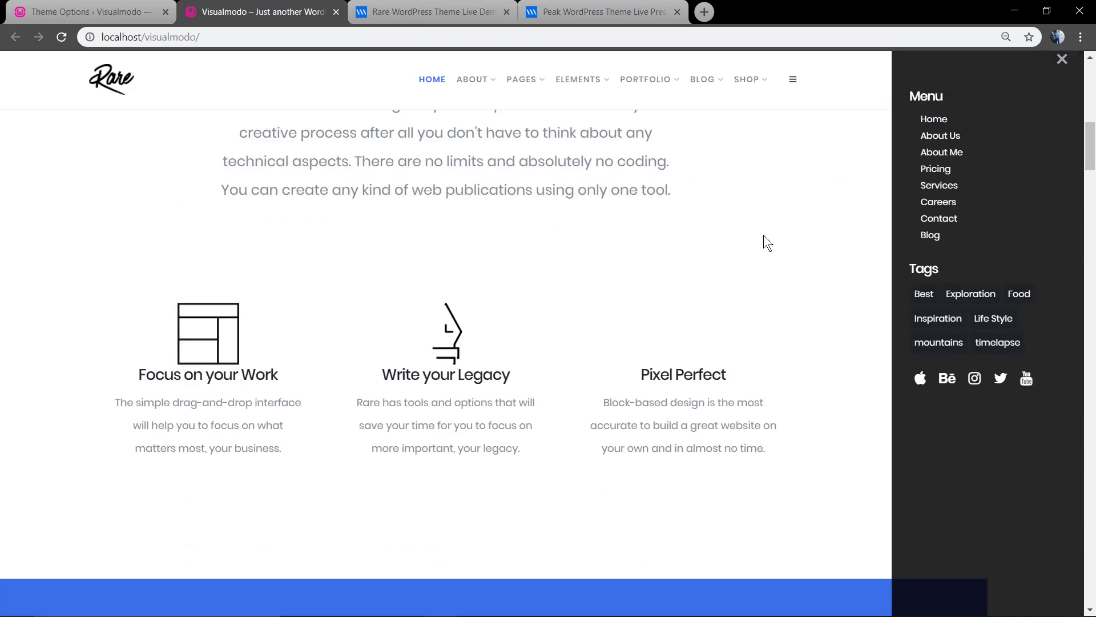
scroll(762, 235, "up", 2)
scroll(762, 235, "down", 2)
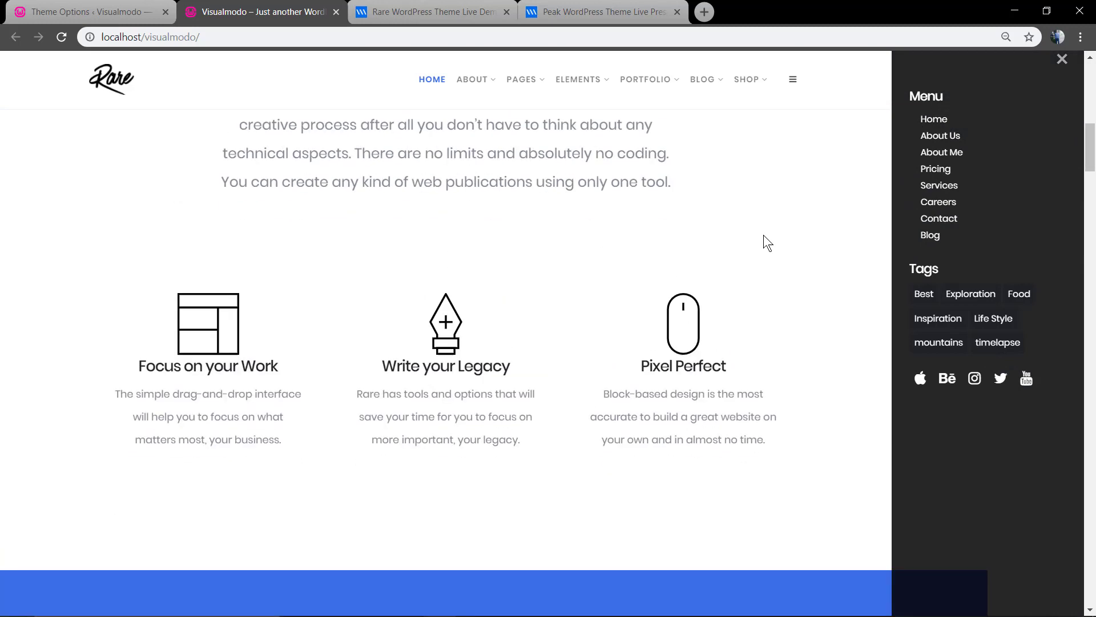
scroll(763, 235, "up", 2)
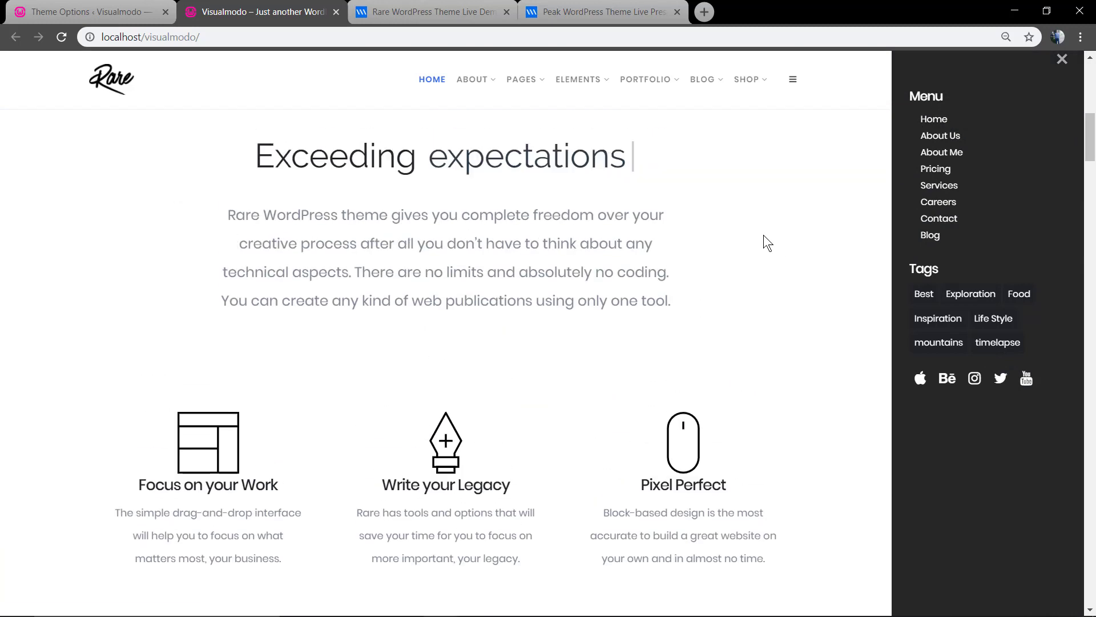
- Close and reopen the side menu once more, then close it and scroll down the homepage
left_click(1063, 60)
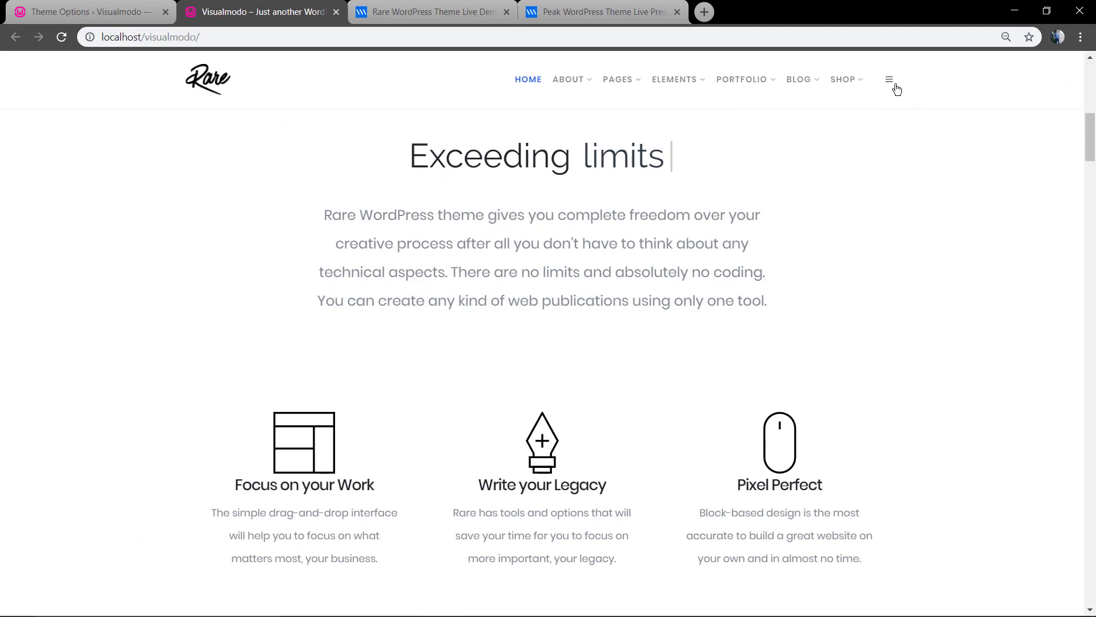
left_click(886, 82)
scroll(835, 276, "up", 5)
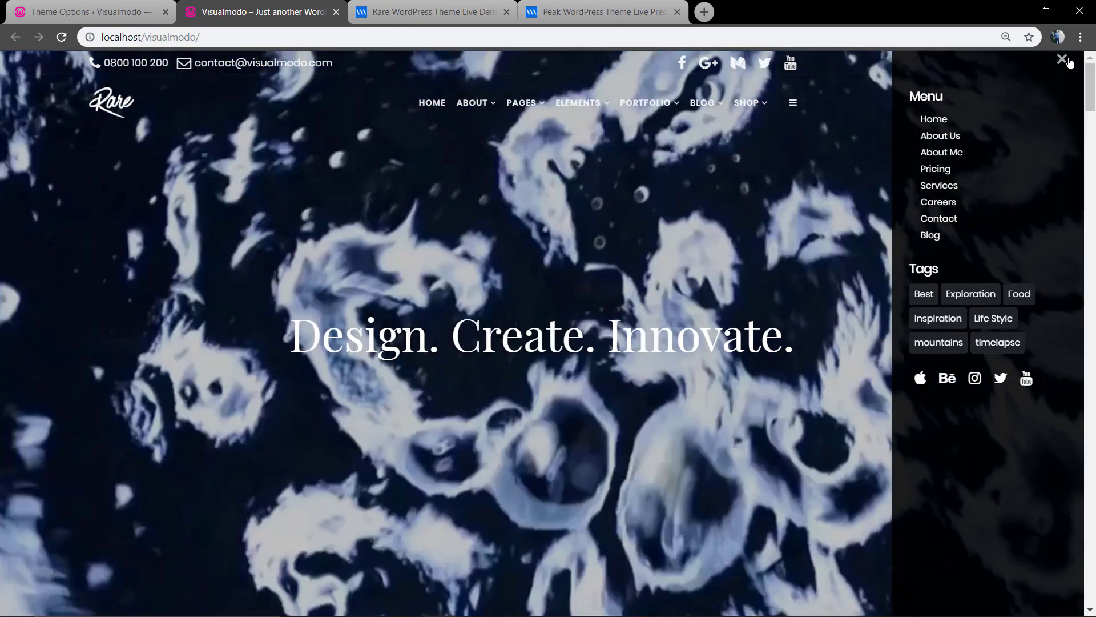
left_click(1063, 59)
scroll(859, 240, "down", 8)
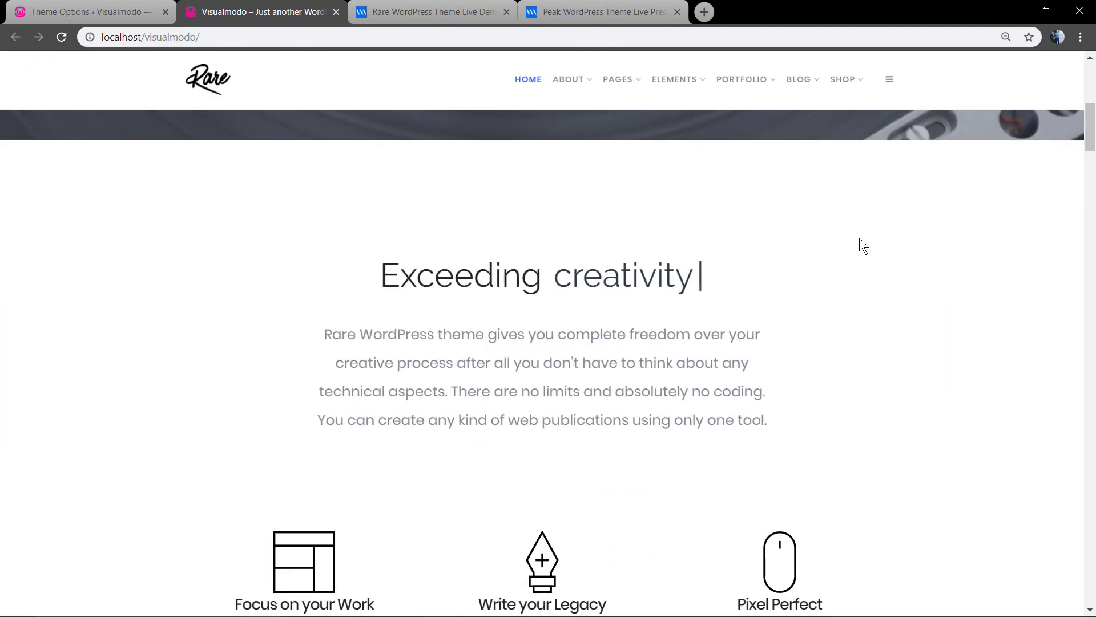
scroll(858, 238, "down", 2)
- Change the Rare Theme Options Side Navigation style from Push to Fullscreen and save
left_click(108, 7)
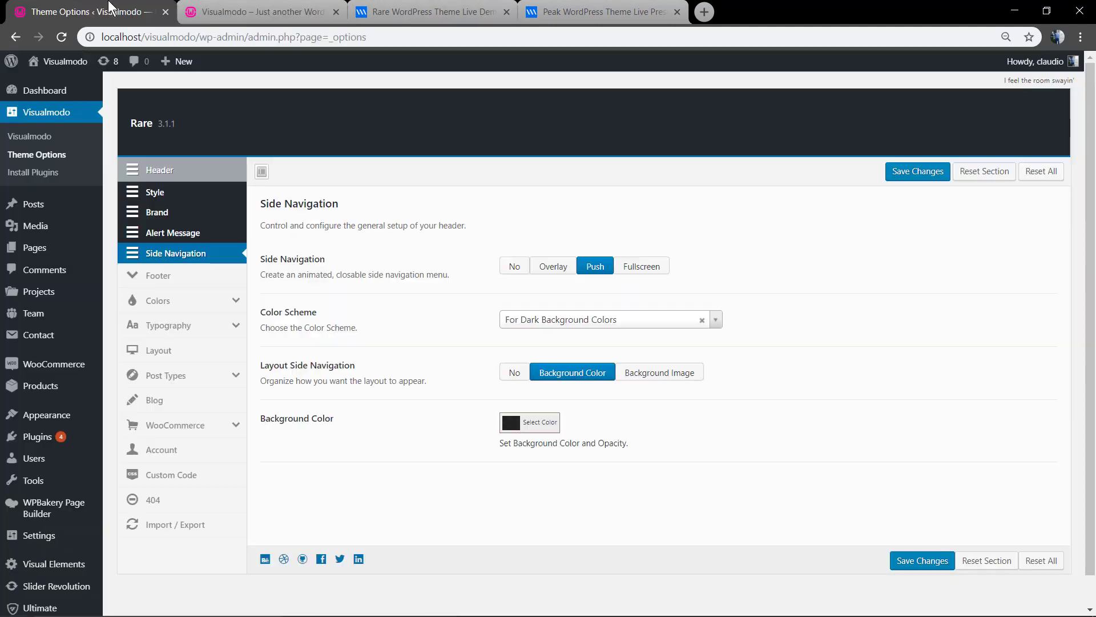
left_click(629, 268)
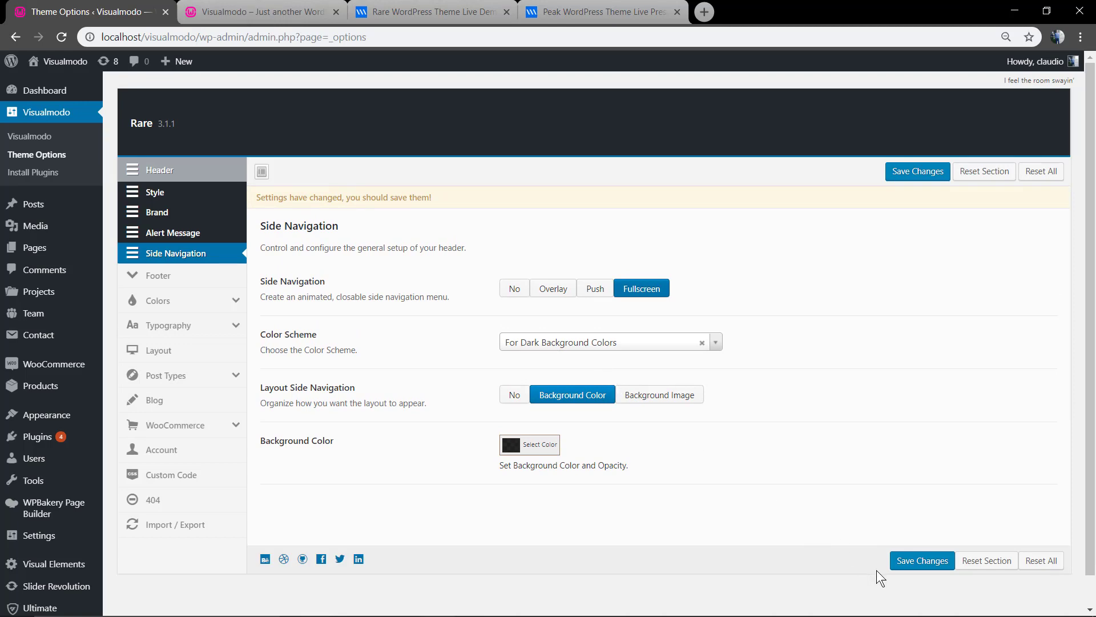
left_click(919, 561)
left_click(263, 11)
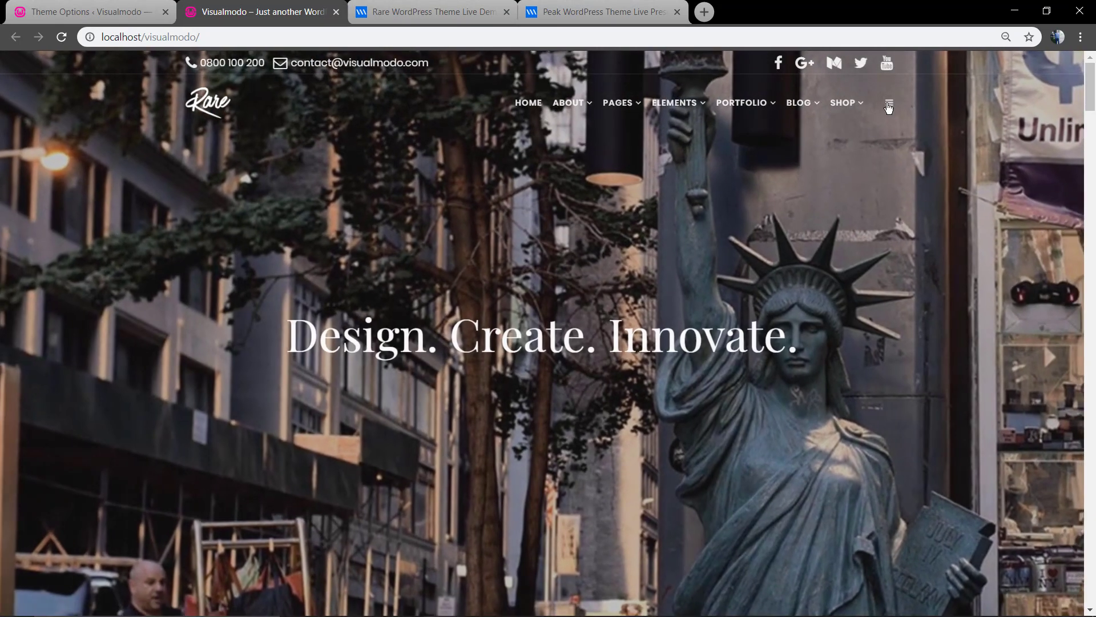
- Open the fullscreen side navigation overlay with the hamburger icon, then close it with X
left_click(886, 105)
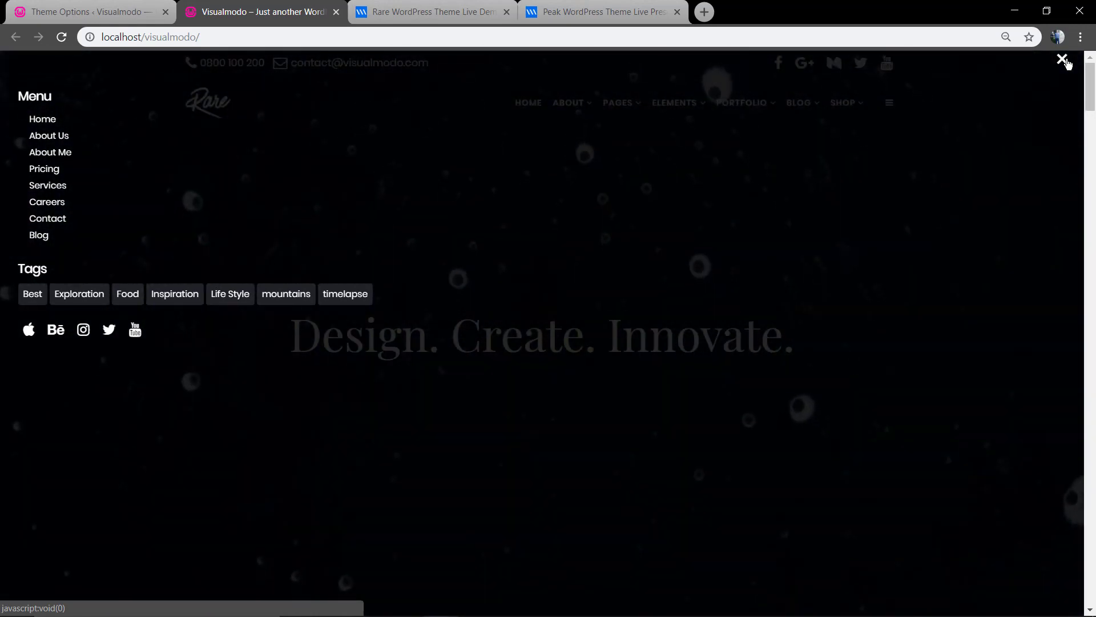
left_click(1062, 59)
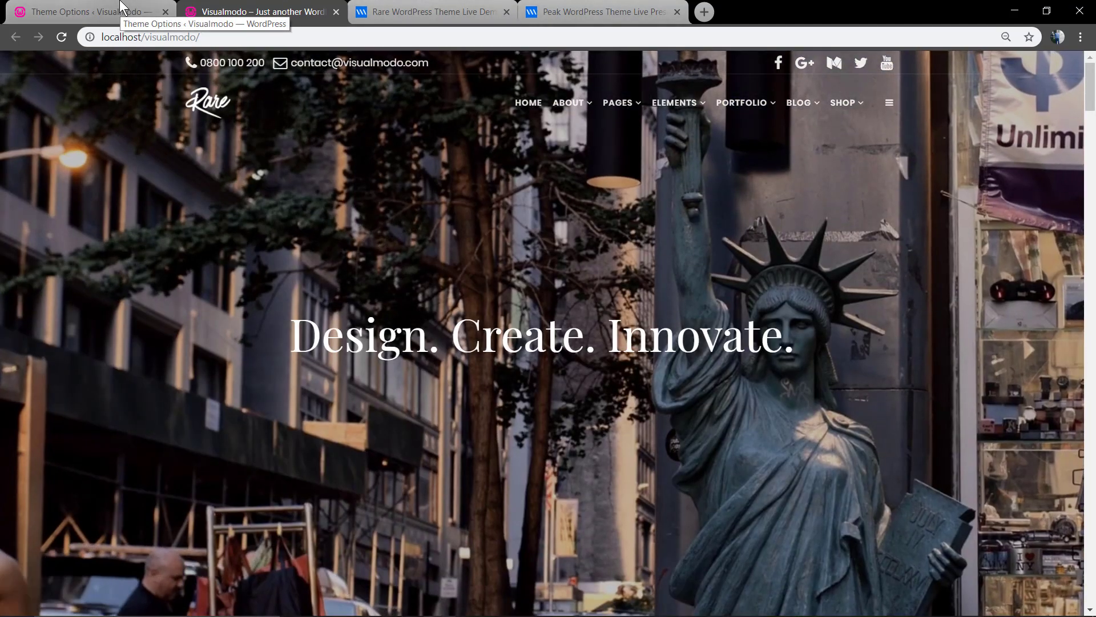
- Save the Rare theme options again and go to Appearance > Widgets
left_click(117, 11)
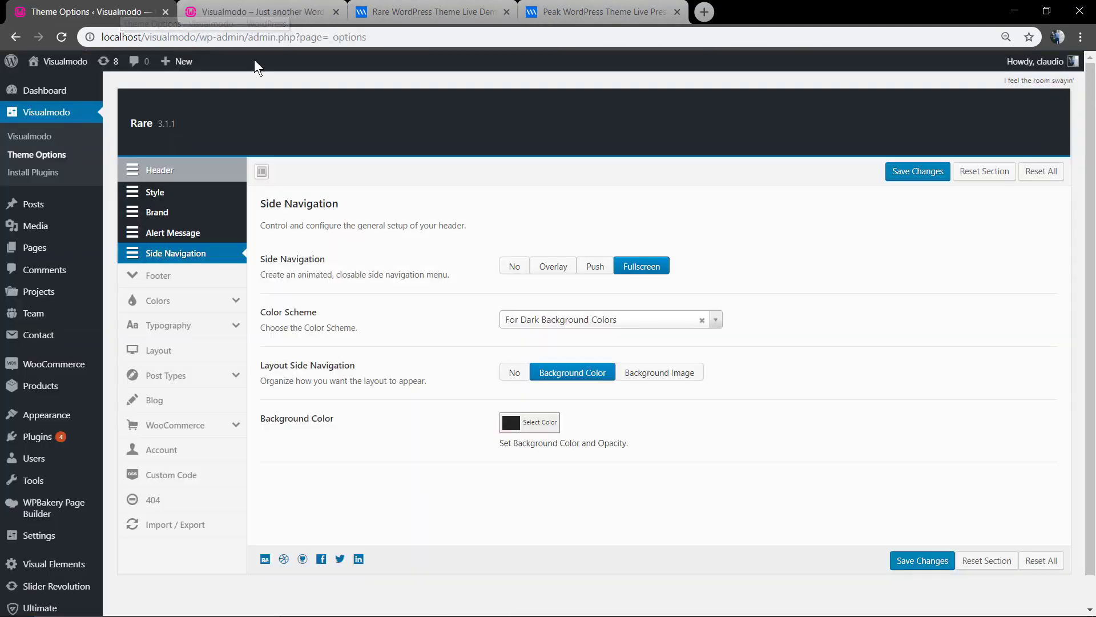
left_click(892, 178)
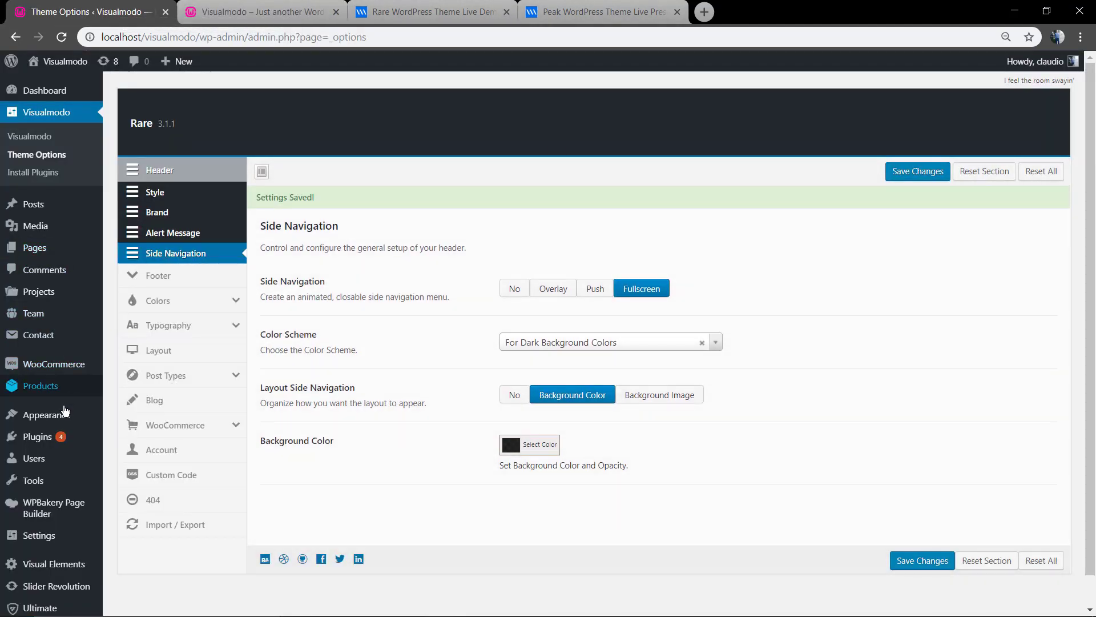
mouse_move(64, 414)
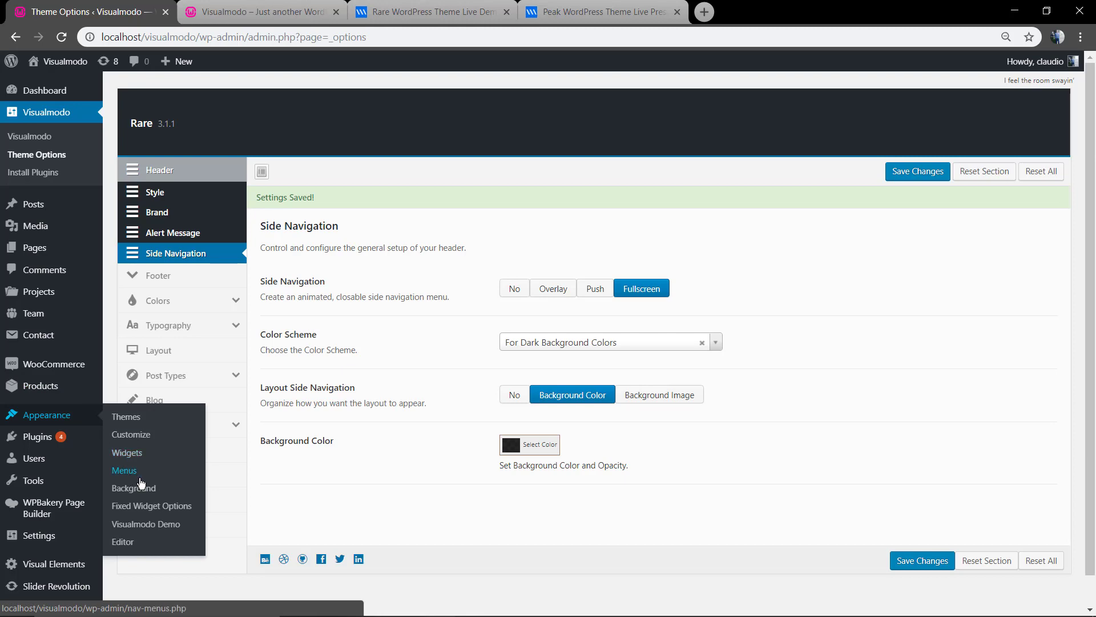
left_click(128, 453)
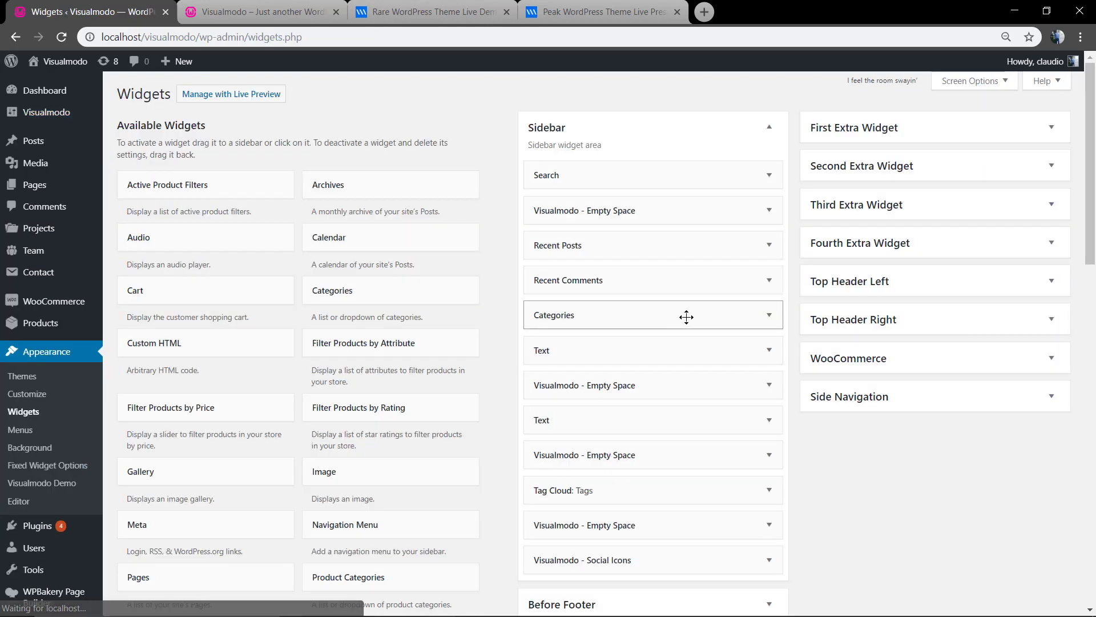
- Set the Side Navigation Social Icons widget's Alignment to Center
left_click(933, 404)
scroll(930, 411, "down", 2)
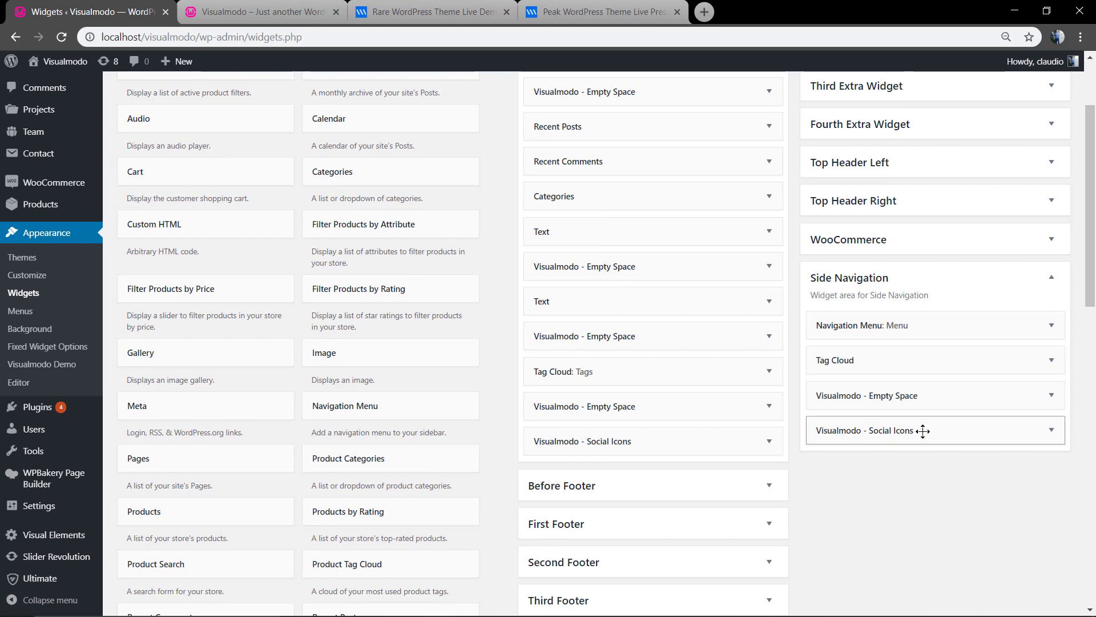
left_click(923, 430)
scroll(879, 475, "down", 2)
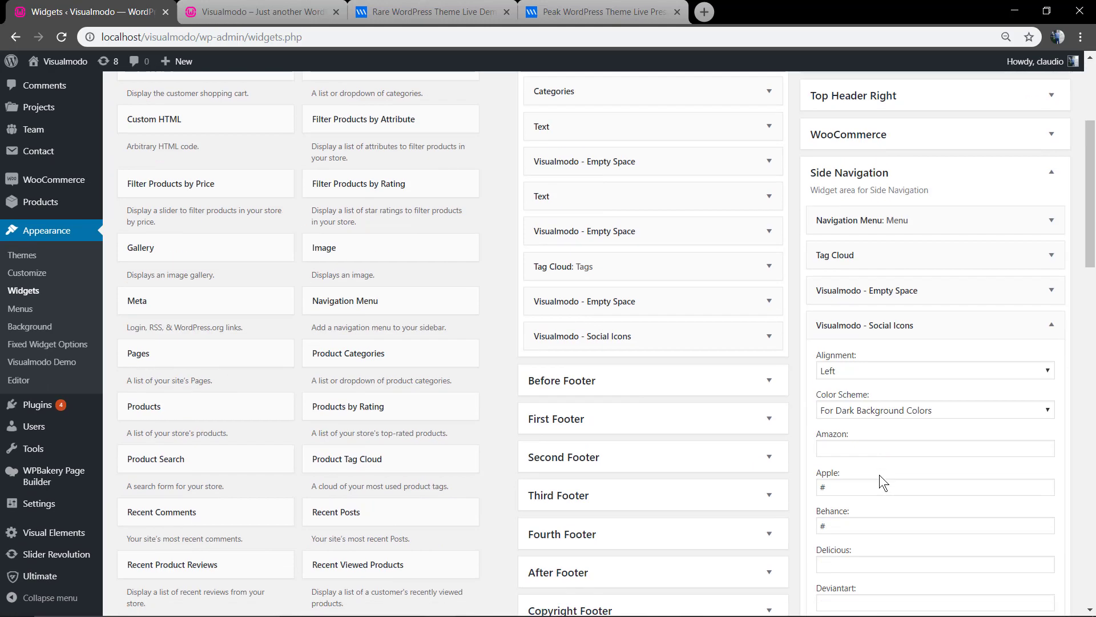
left_click(879, 473)
left_click(903, 355)
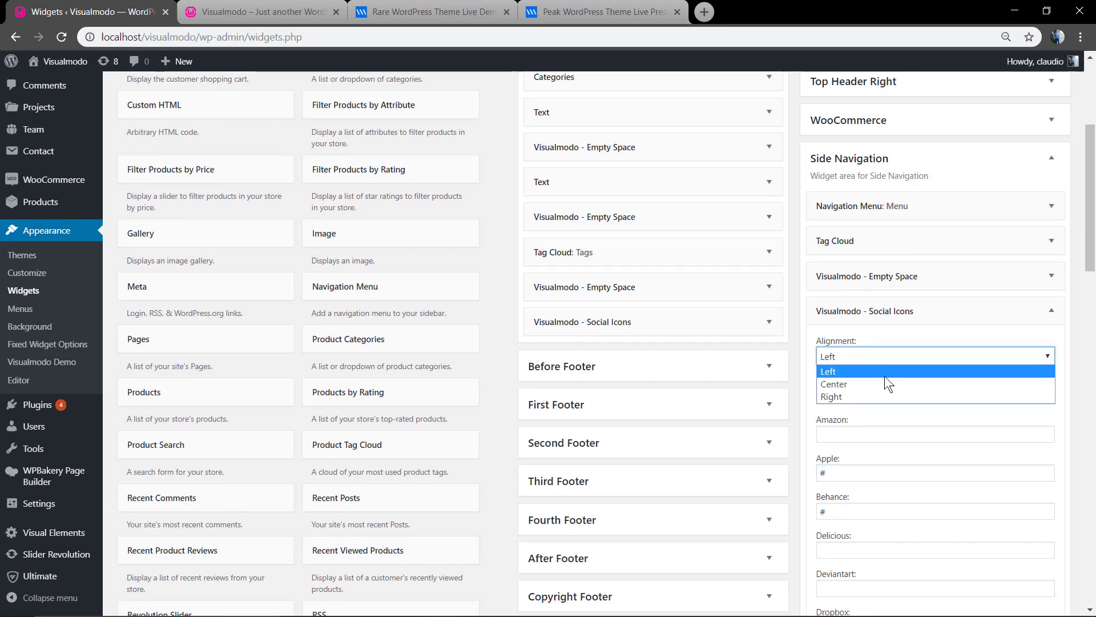
left_click(883, 381)
scroll(1012, 466, "down", 6)
scroll(1013, 465, "down", 15)
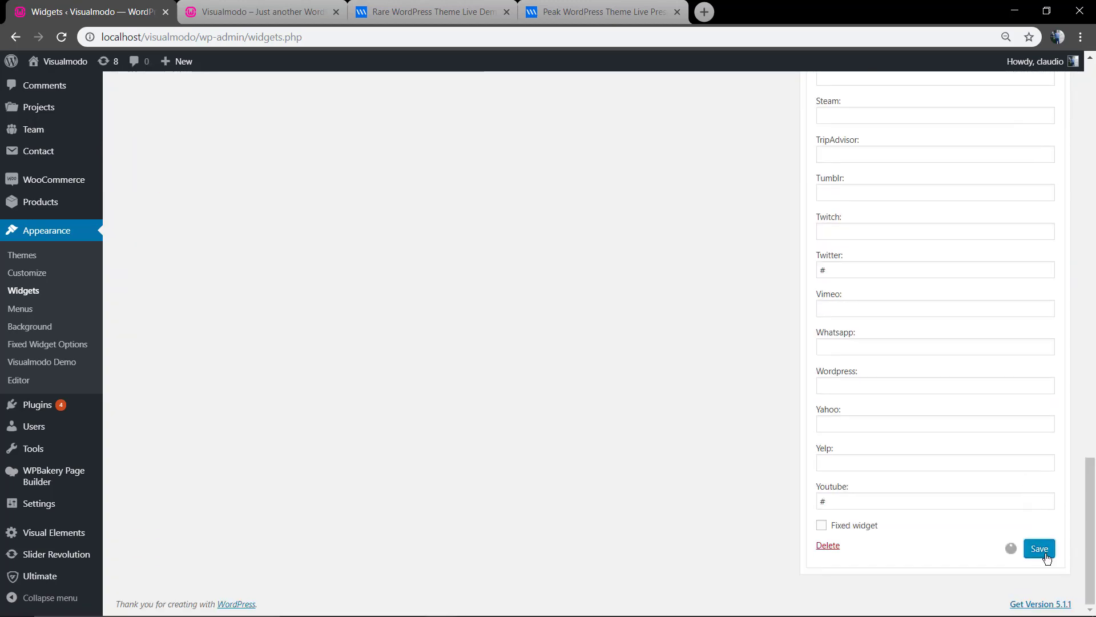
scroll(982, 430, "up", 20)
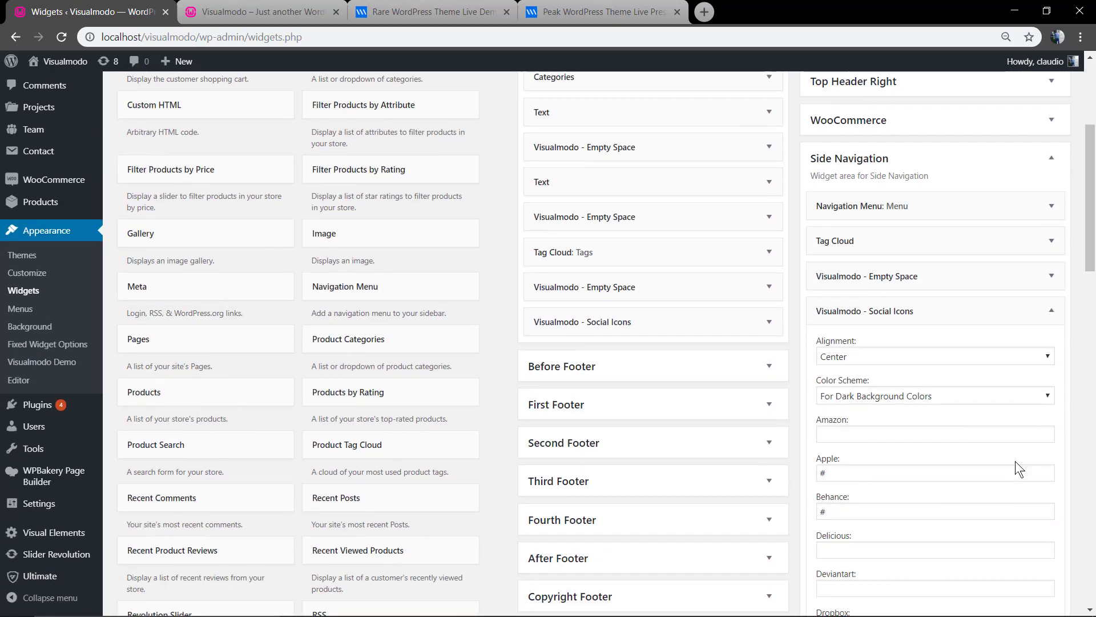
- Remove the Tag Cloud widget from the Side Navigation widget area
left_click(1052, 312)
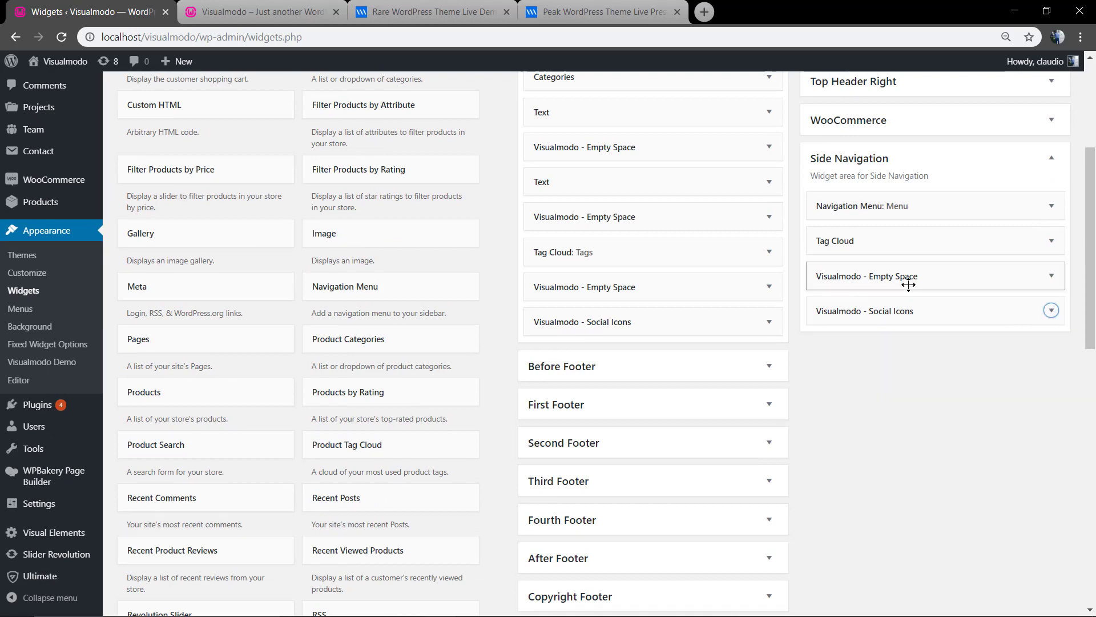
left_click(904, 242)
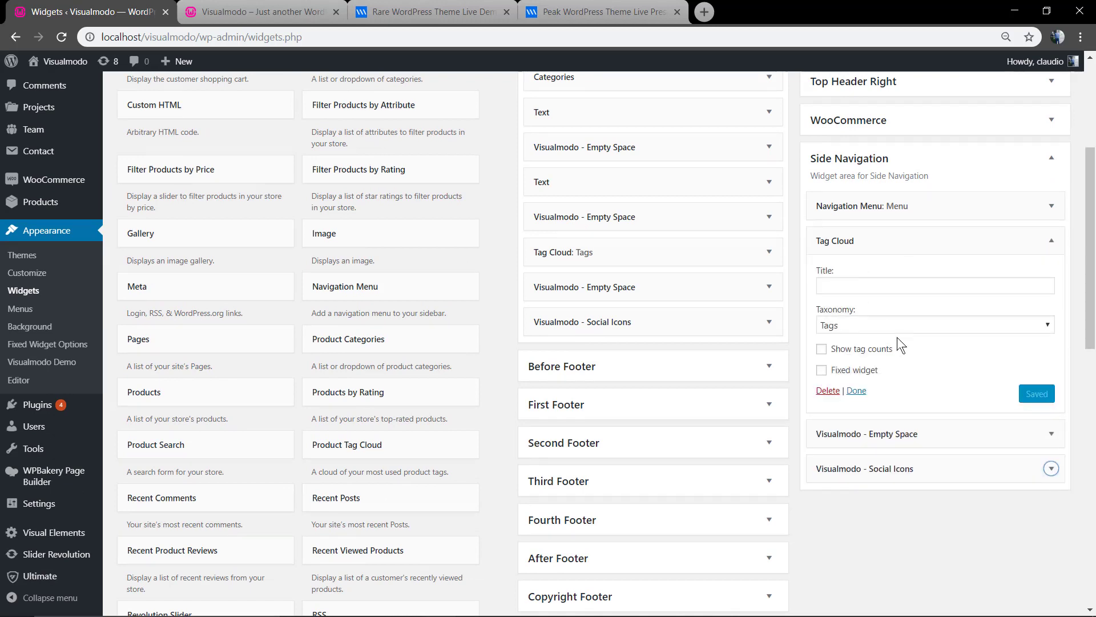
left_click(875, 287)
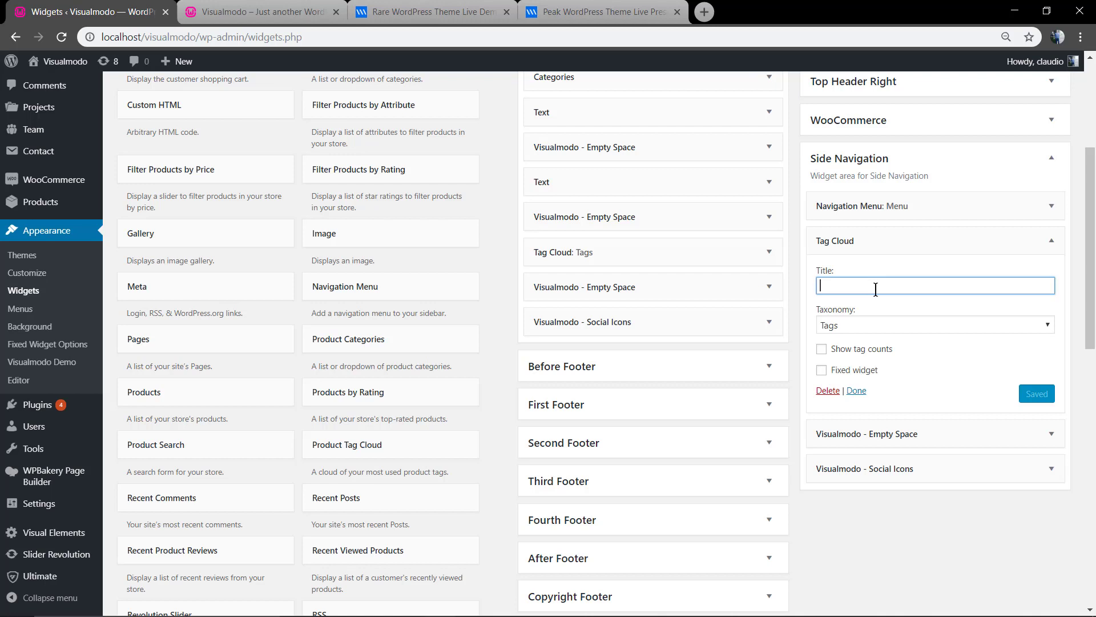
left_click_drag(898, 242, 451, 306)
- Expand the Navigation Menu widget and keep Side Navigation as its selected menu
left_click(896, 332)
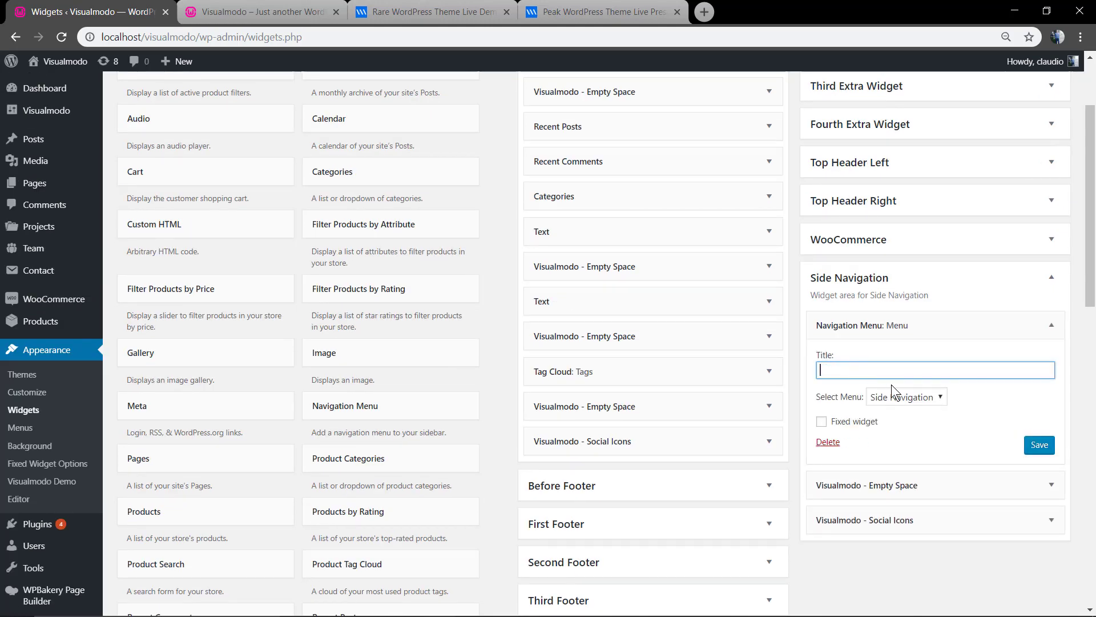
left_click(923, 398)
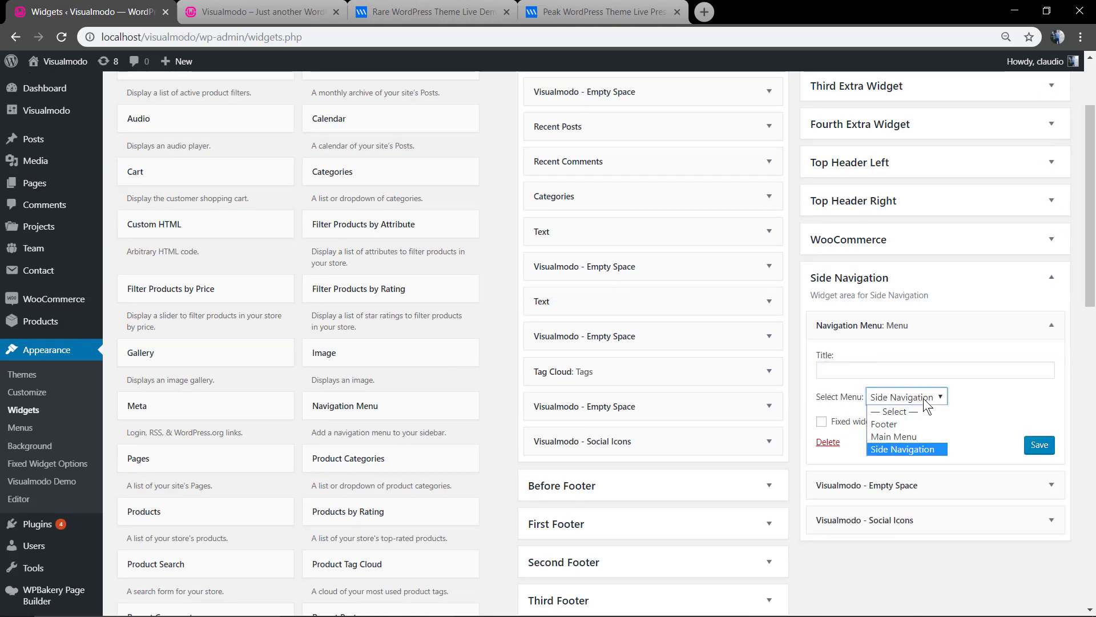
left_click(923, 399)
left_click(918, 399)
left_click(918, 398)
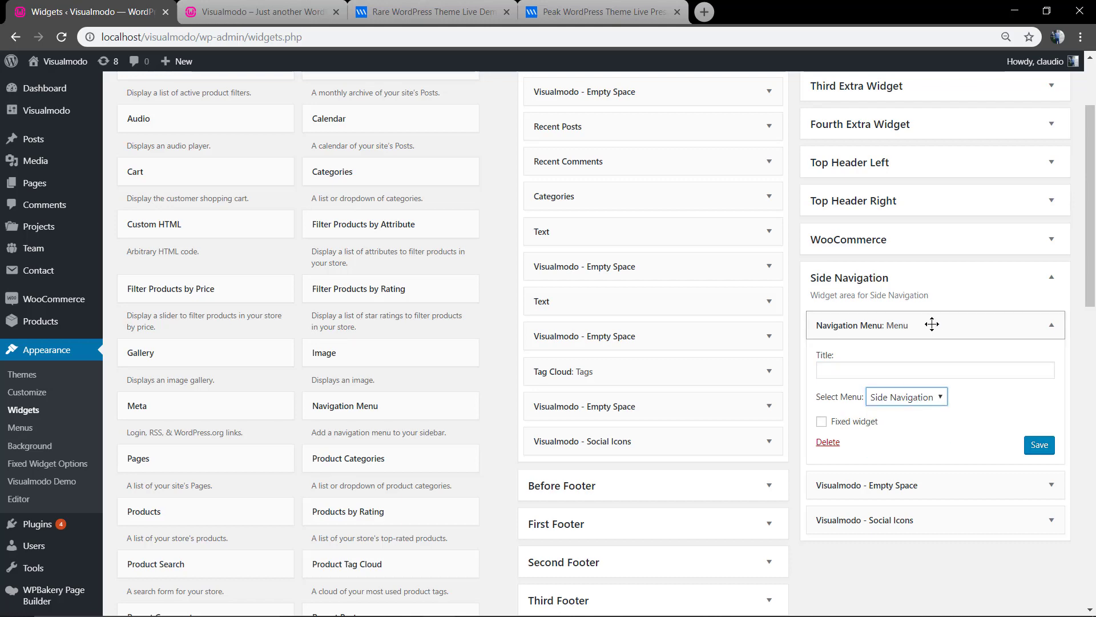
- Replace the Side Navigation's Navigation Menu widget with a Visualmodo - Menu widget
left_click_drag(932, 325, 380, 370)
scroll(326, 394, "down", 8)
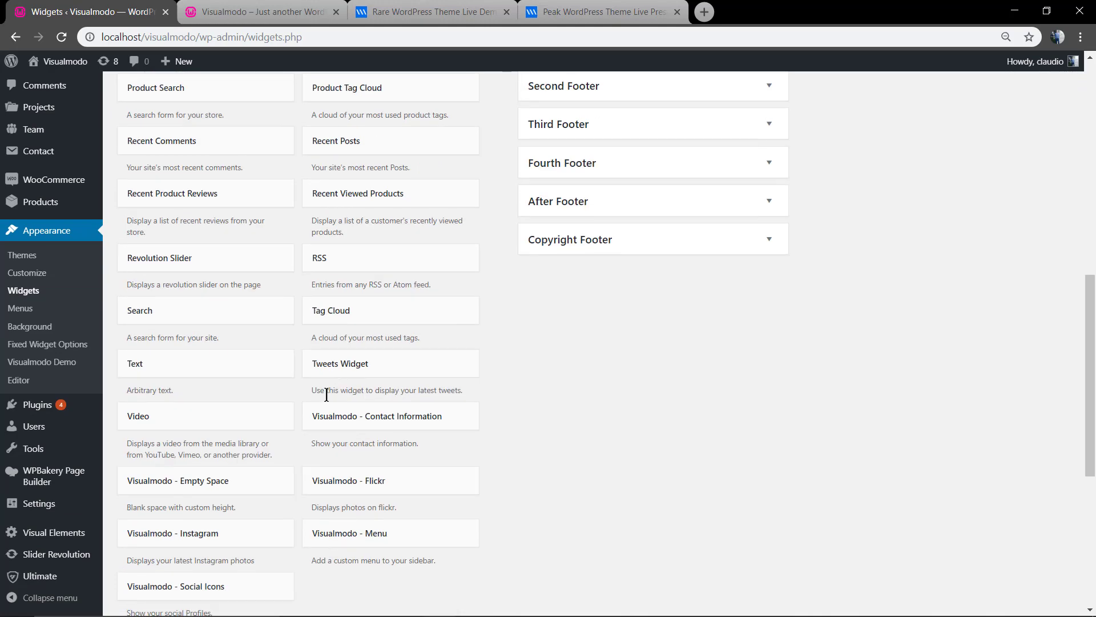
scroll(326, 394, "down", 3)
scroll(302, 423, "up", 1)
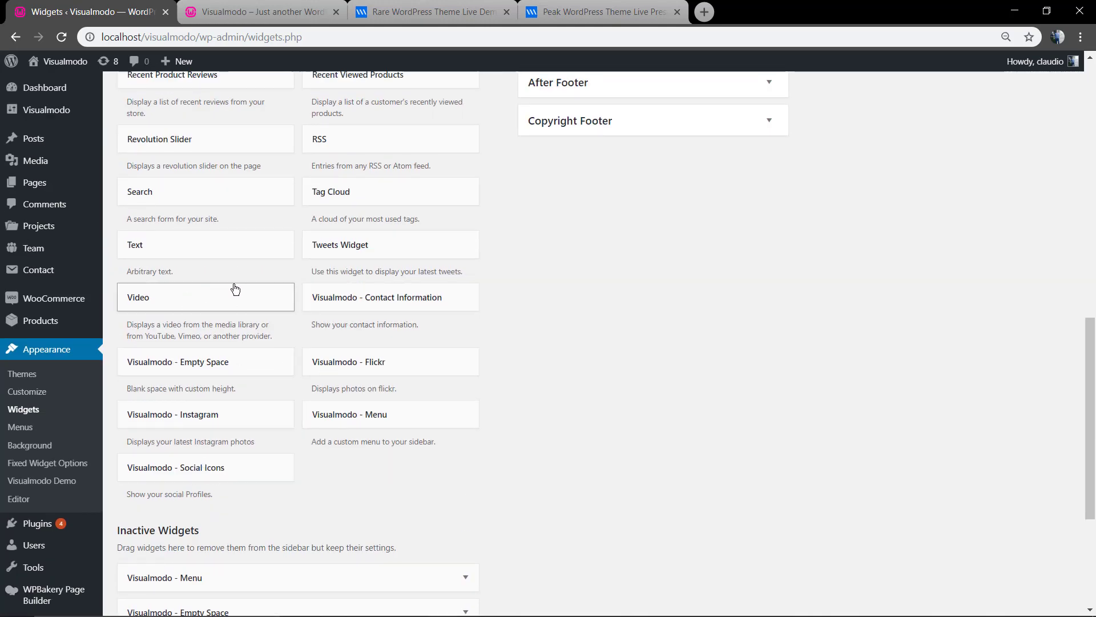
left_click_drag(335, 412, 899, 220)
scroll(506, 384, "up", 8)
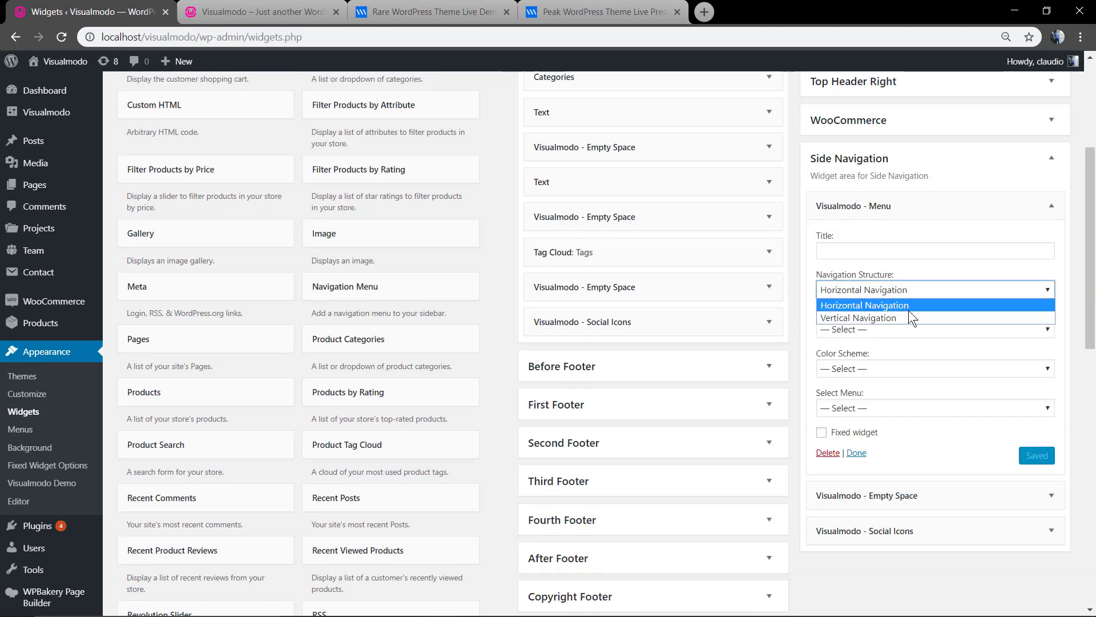
- Set the Visualmodo Menu to Vertical, Center, Dark colors, showing the Side Navigation menu, and save
left_click(906, 317)
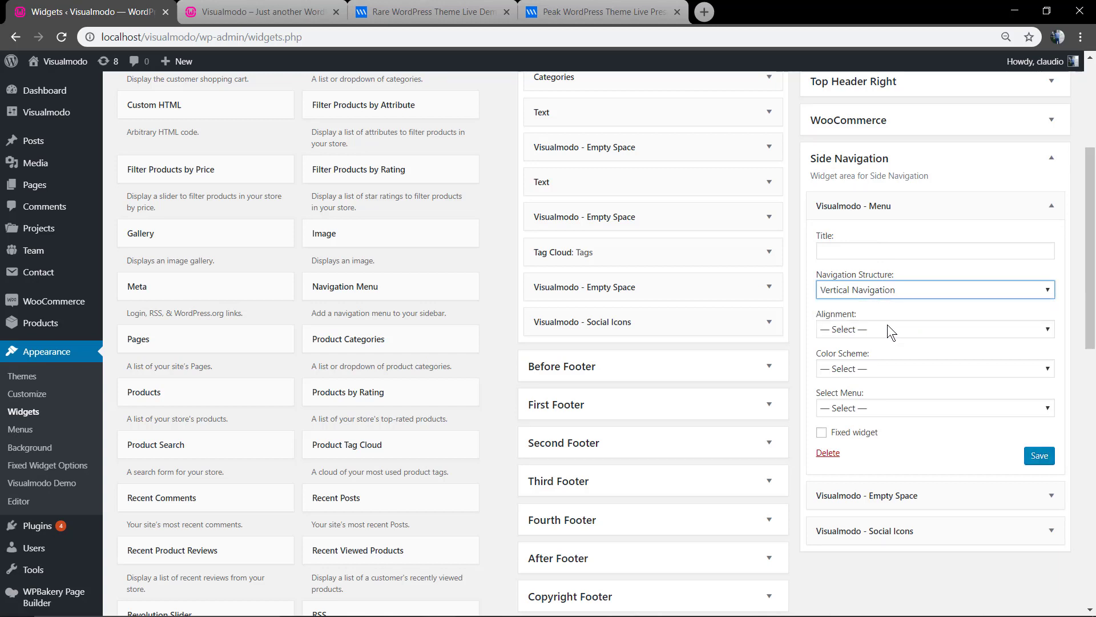
left_click(888, 327)
left_click(876, 366)
left_click(877, 368)
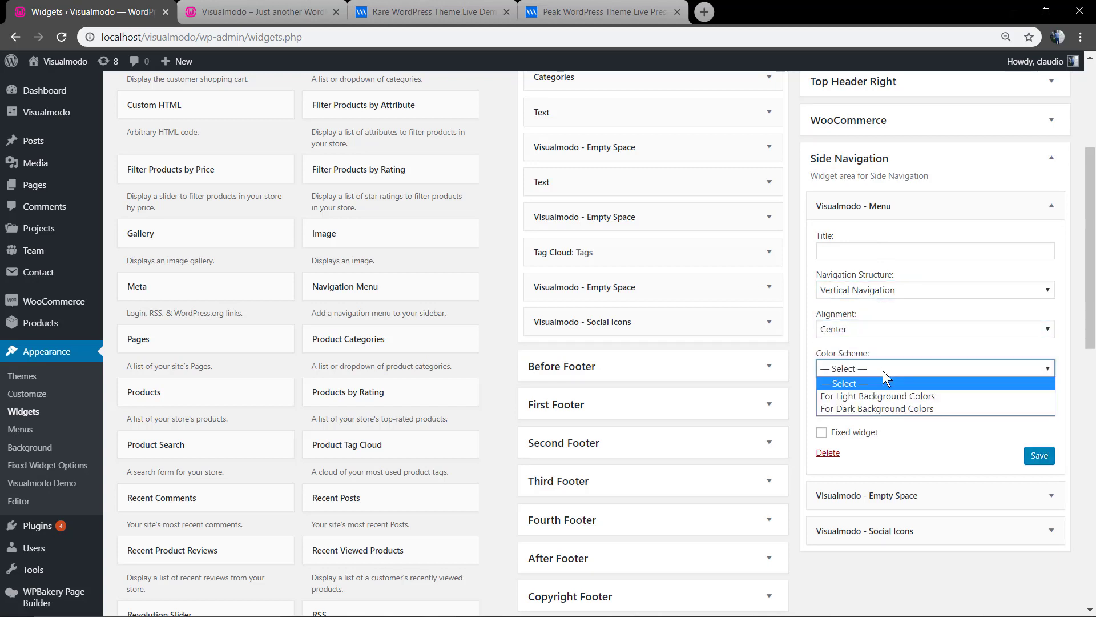
left_click(892, 406)
left_click(879, 408)
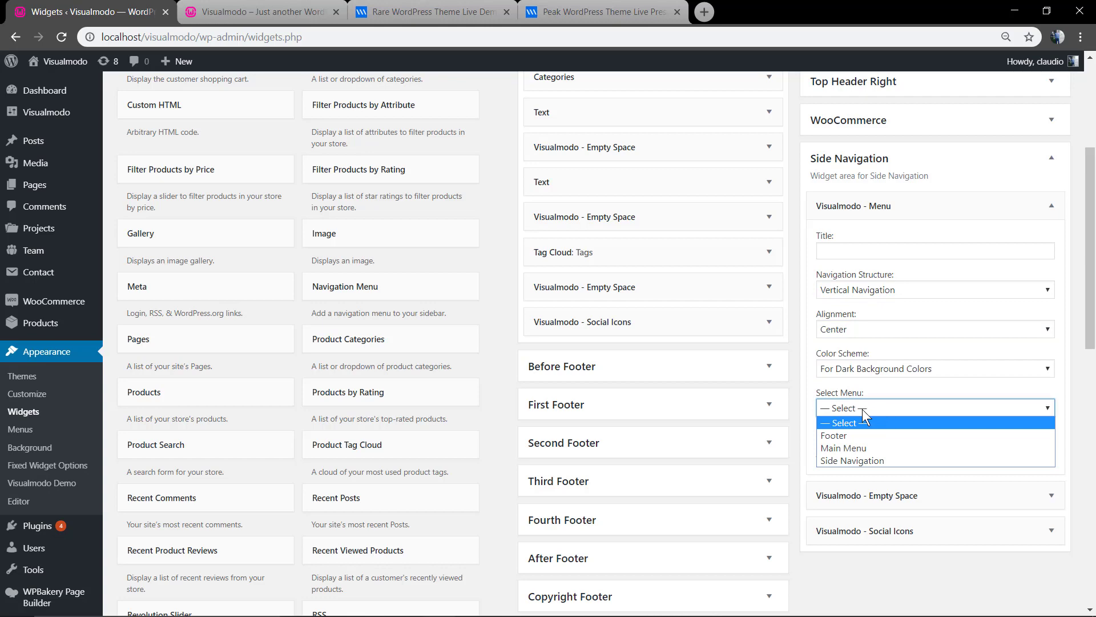
left_click(878, 456)
left_click(1049, 460)
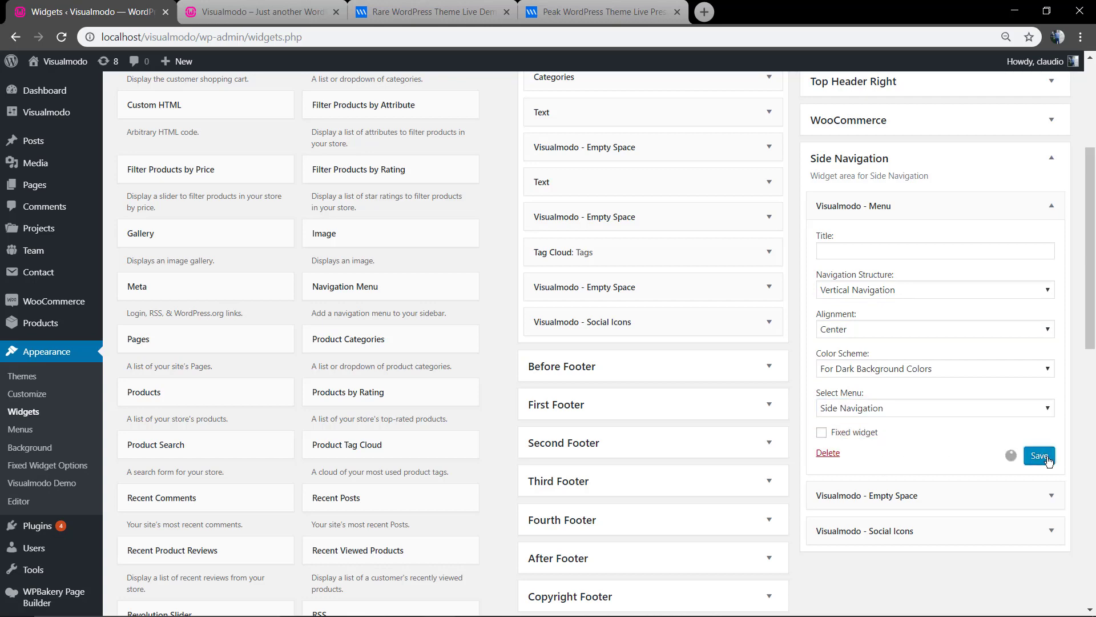
left_click(289, 5)
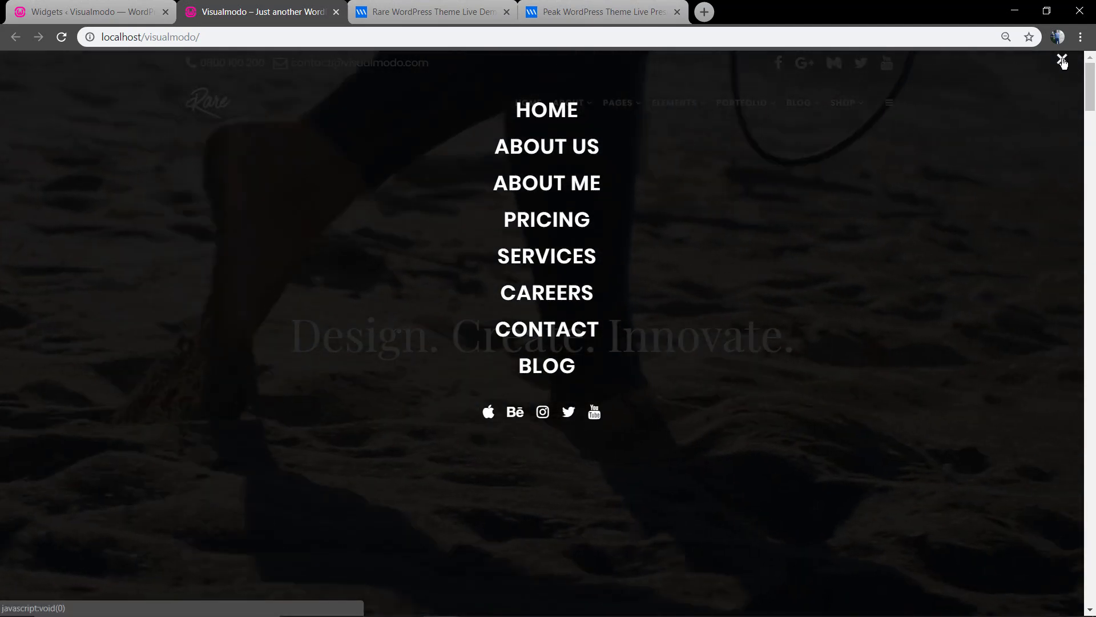
- Close the fullscreen overlay showing the centered vertical menu and social icons
left_click(1062, 61)
- Collapse the Menu widget and drag the inactive 5em Empty Space widget to the top of Side Navigation
left_click(114, 11)
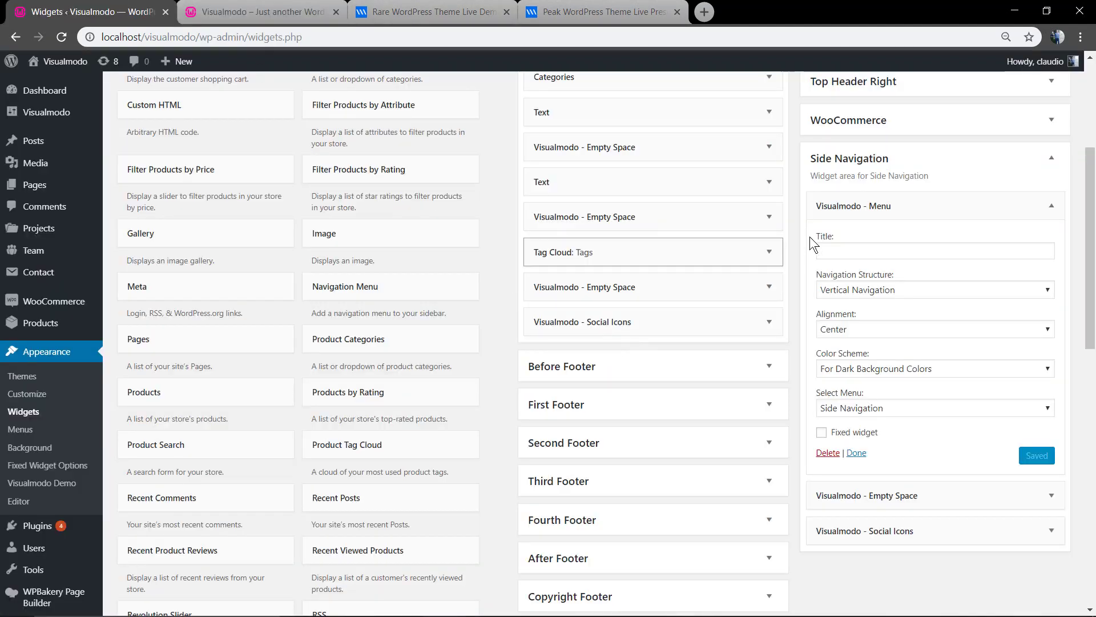
left_click(882, 204)
scroll(342, 474, "down", 14)
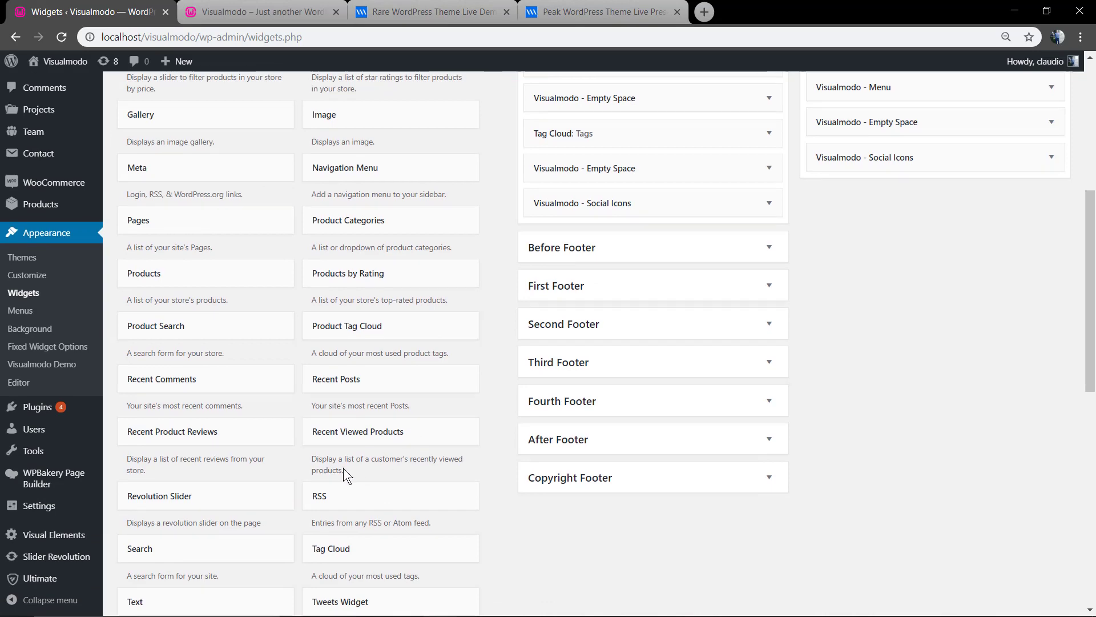
scroll(226, 505, "up", 2)
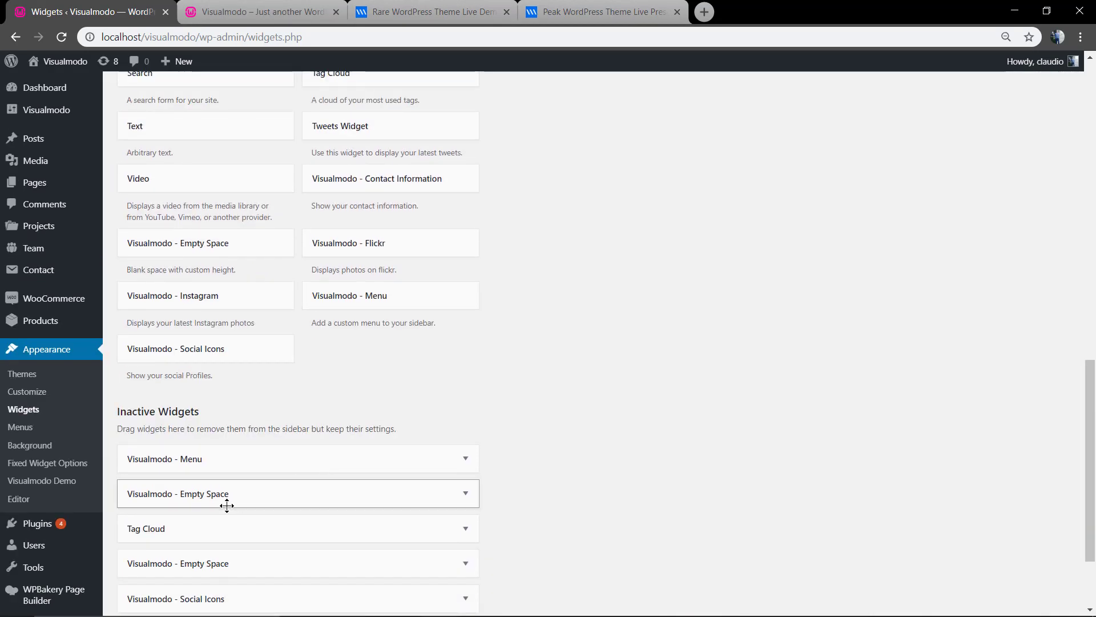
left_click_drag(233, 562, 963, 199)
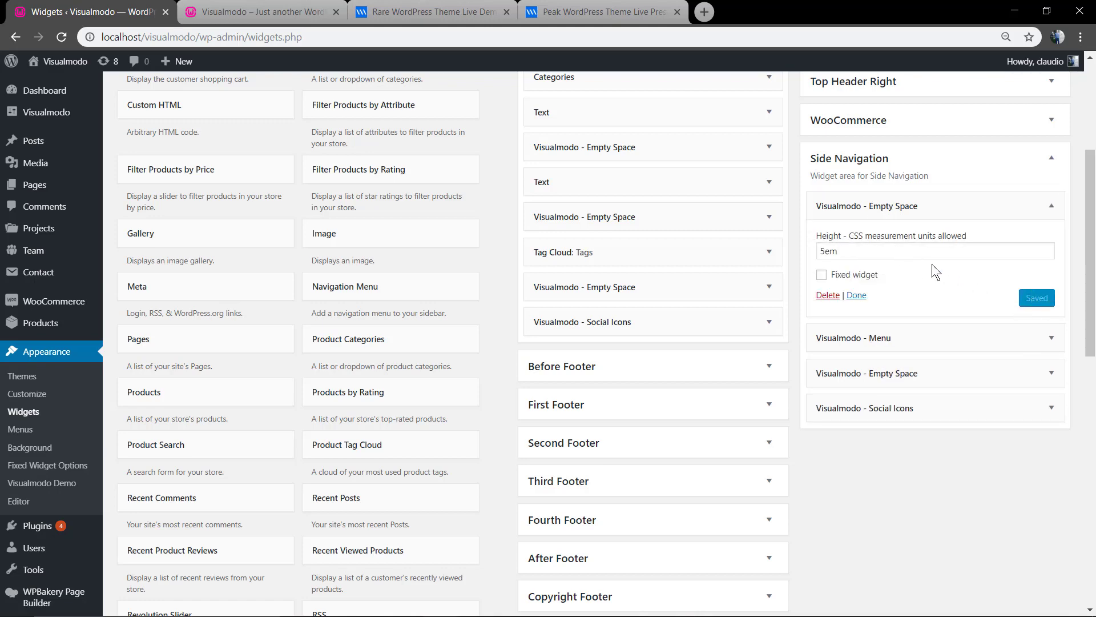
left_click(318, 10)
mouse_move(612, 142)
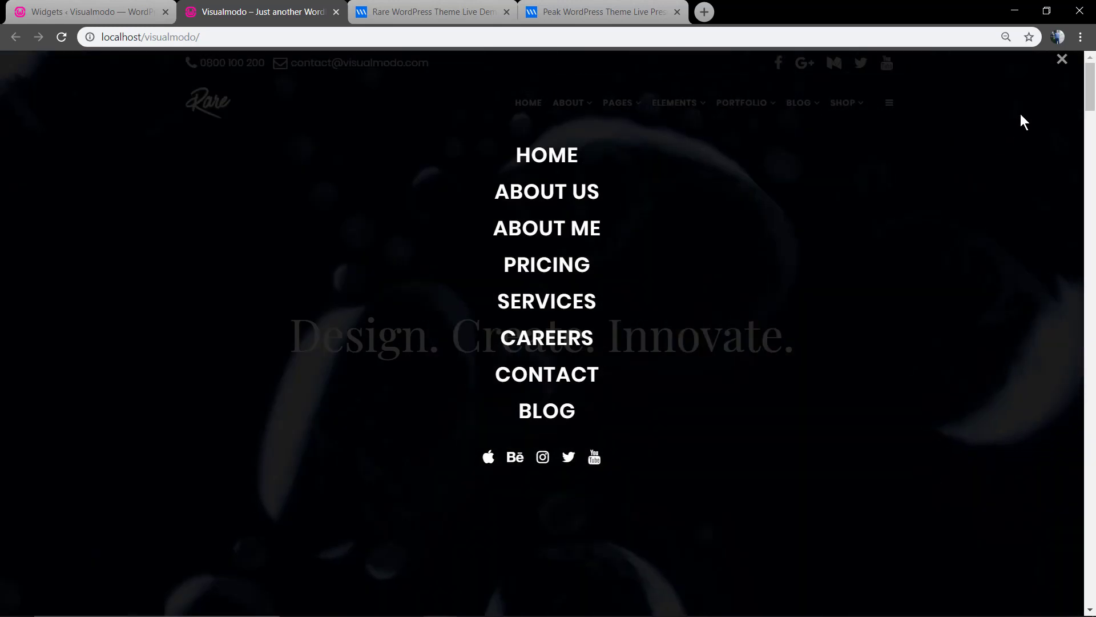
left_click(1062, 61)
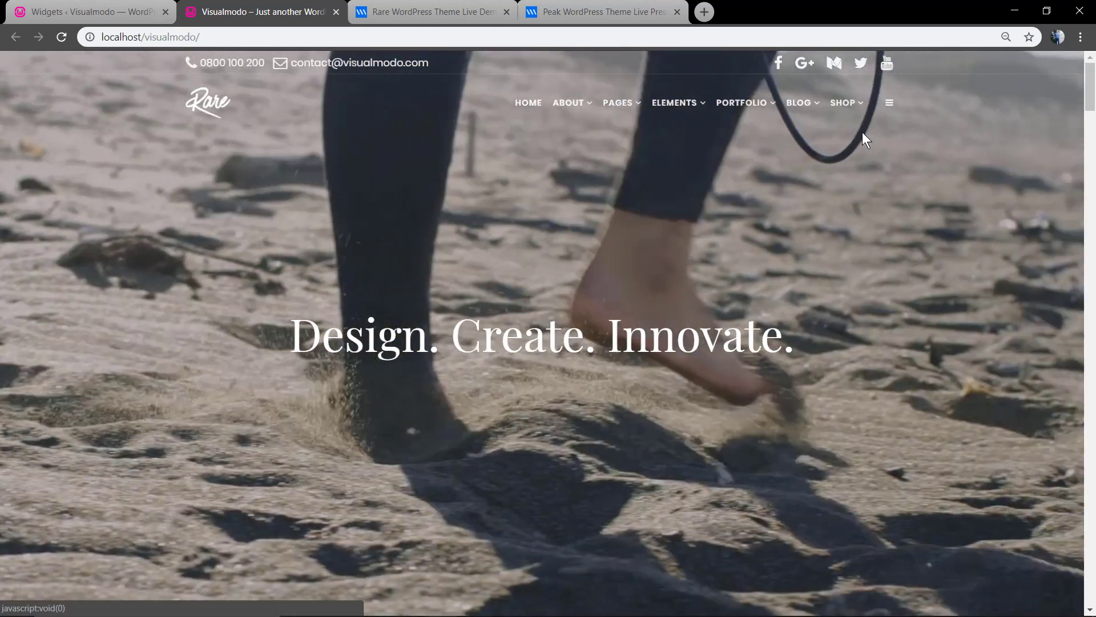